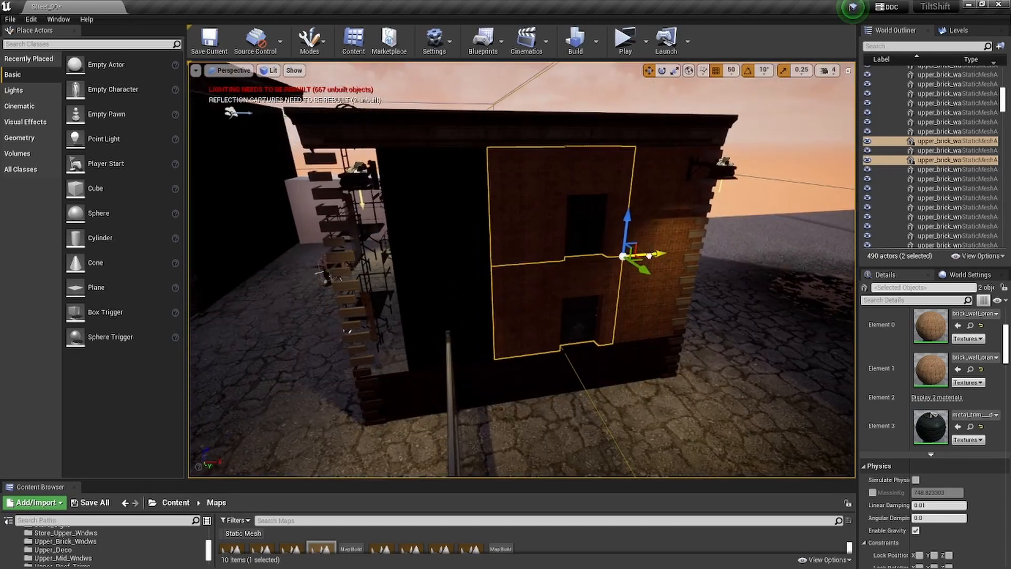
- Duplicate the two stacked window wall panels sideways to fill the open bay of the facade, and clear the selection
left_click_drag(650, 255, 531, 283, "alt")
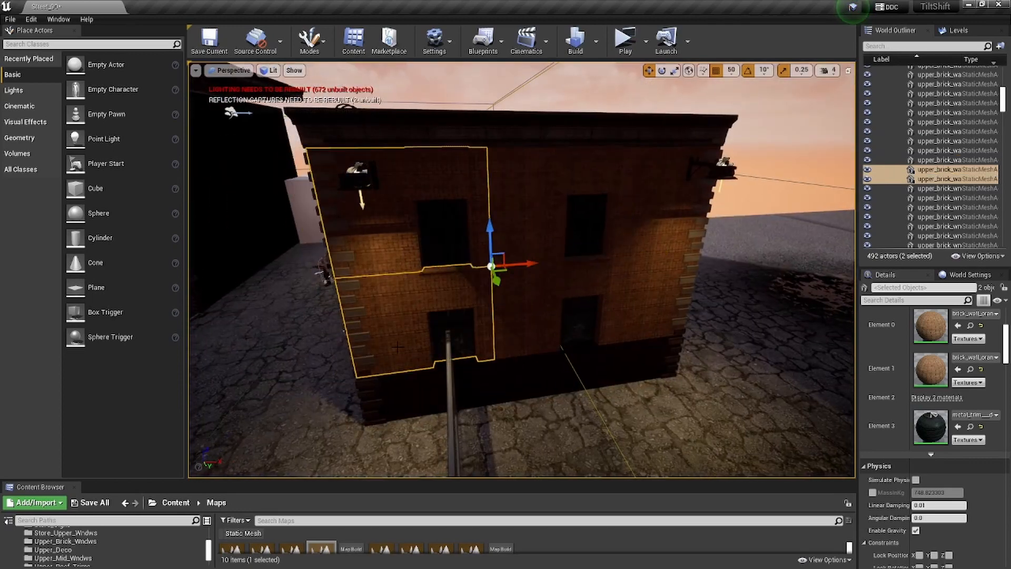
right_click_drag(397, 346, 469, 340)
key("Escape")
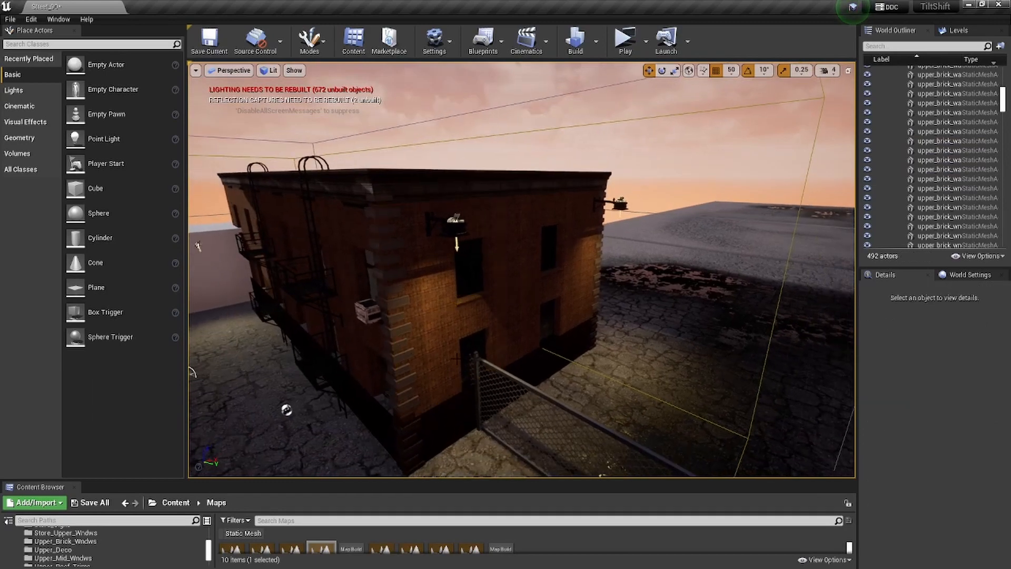
- Try to duplicate the three stacked brick wall pieces under the corner lamp outward past the building's edge
mouse_move(400, 351)
right_mouse_down()
mouse_move(387, 371)
mouse_move(384, 345)
mouse_move(403, 352)
mouse_move(392, 352)
right_mouse_up()
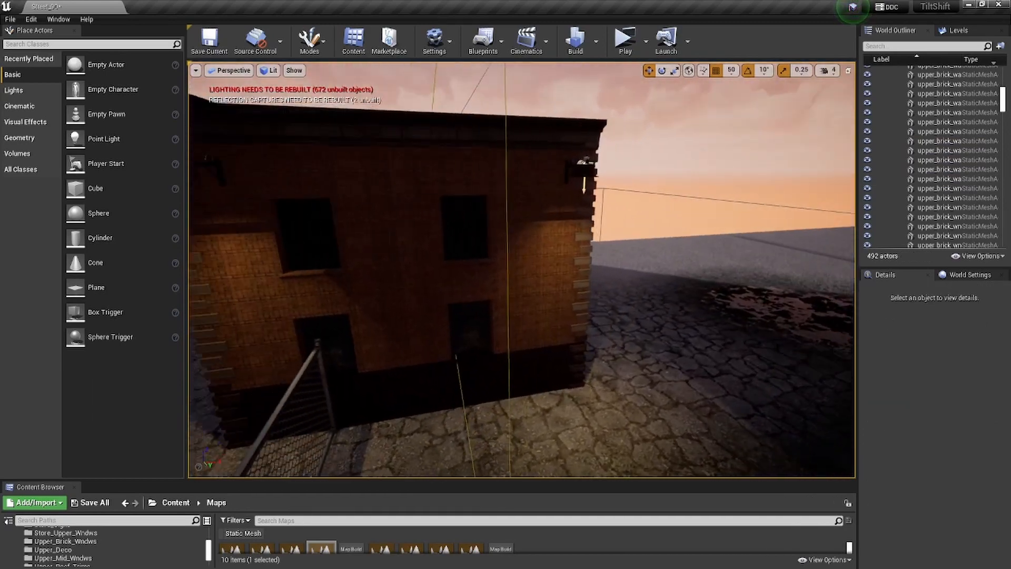
left_click(486, 380)
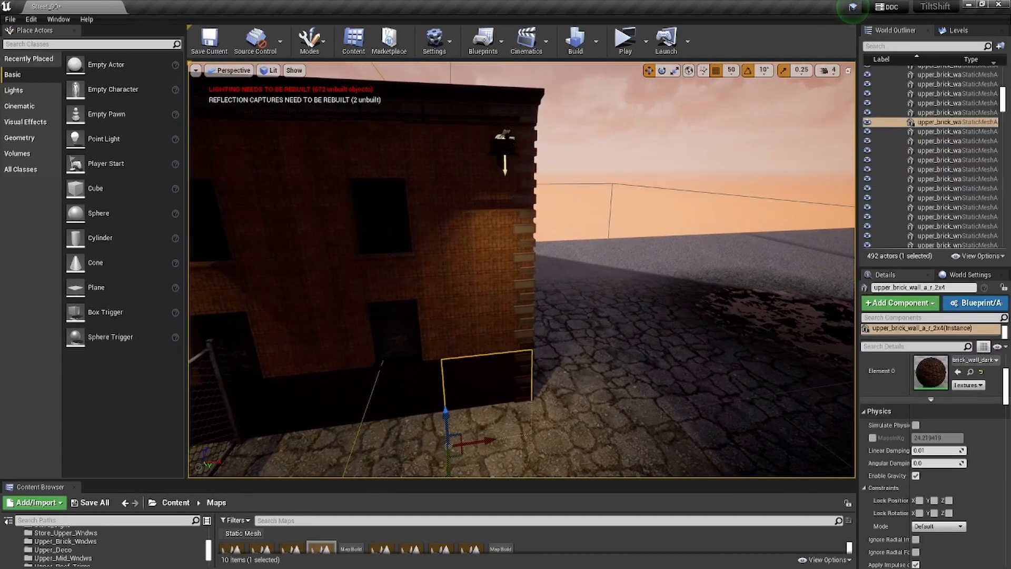
left_click(479, 311, "ctrl")
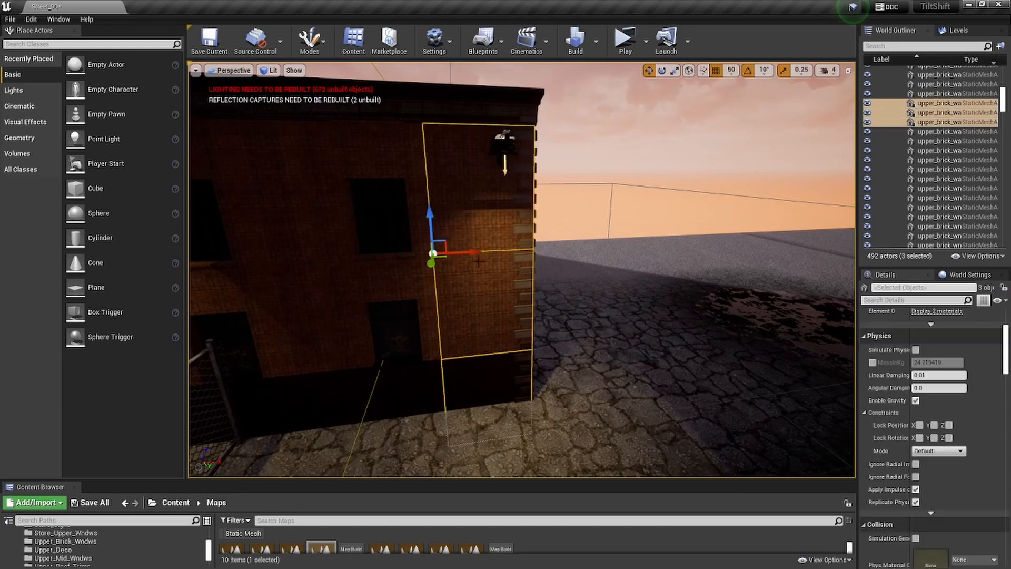
left_click_drag(474, 255, 524, 252, "alt")
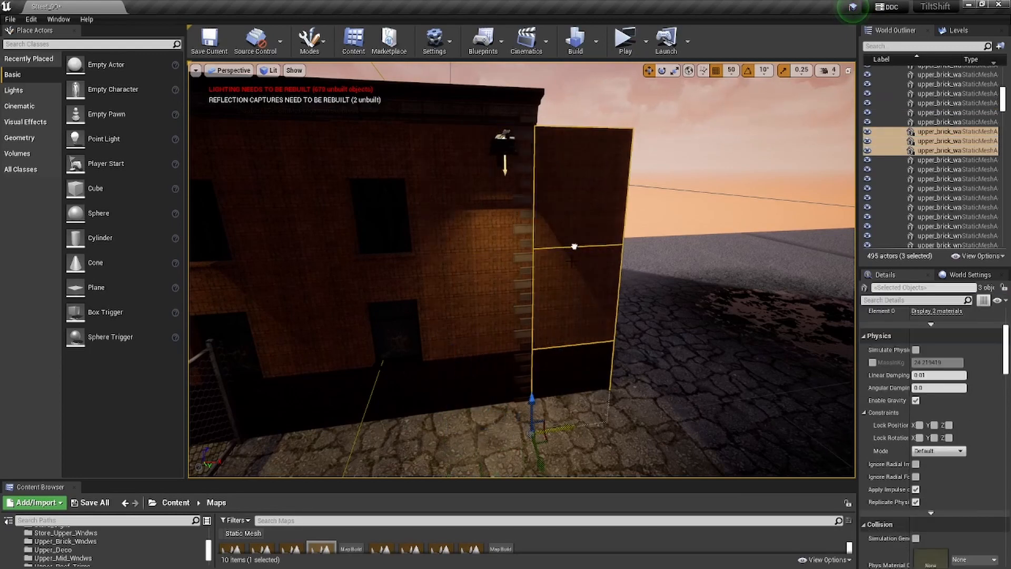
right_click_drag(574, 246, 509, 274)
key("s")
key("w")
key("ctrl+z")
- Select the lowest fire escape ladder on the front facade, beside the white block
key("s")
key("w")
key("w")
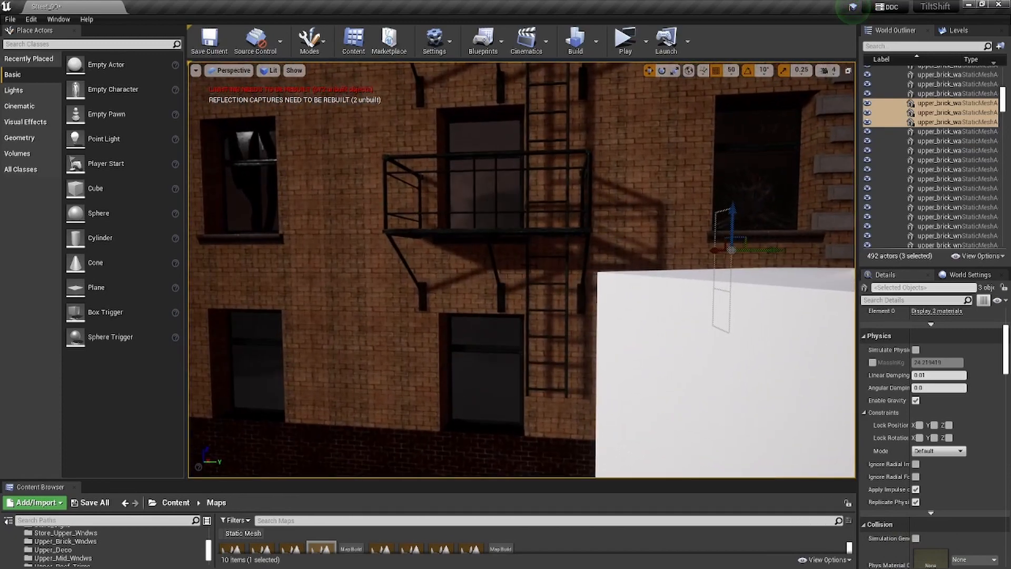
right_click(527, 311)
left_click(490, 298)
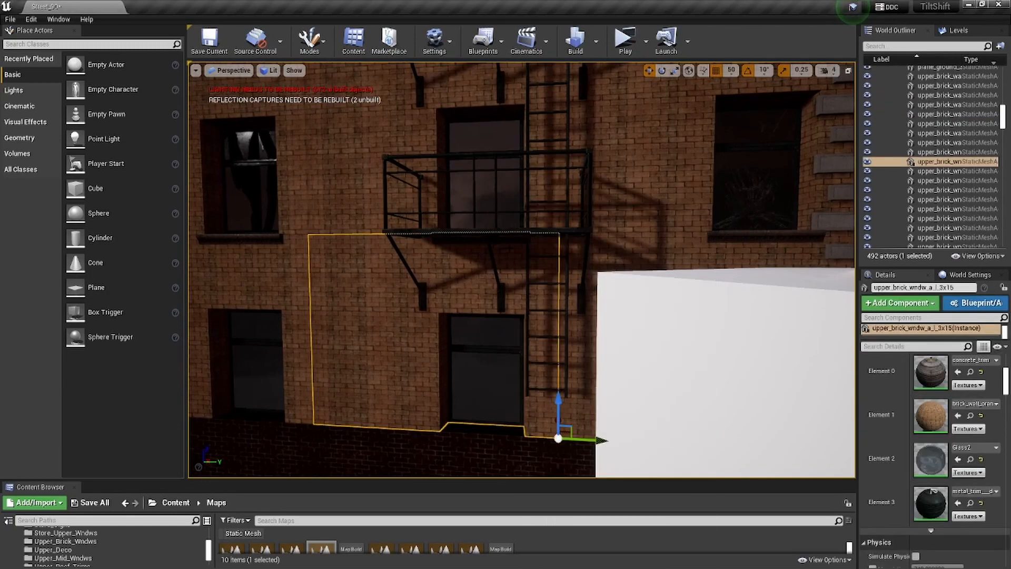
left_click(527, 311)
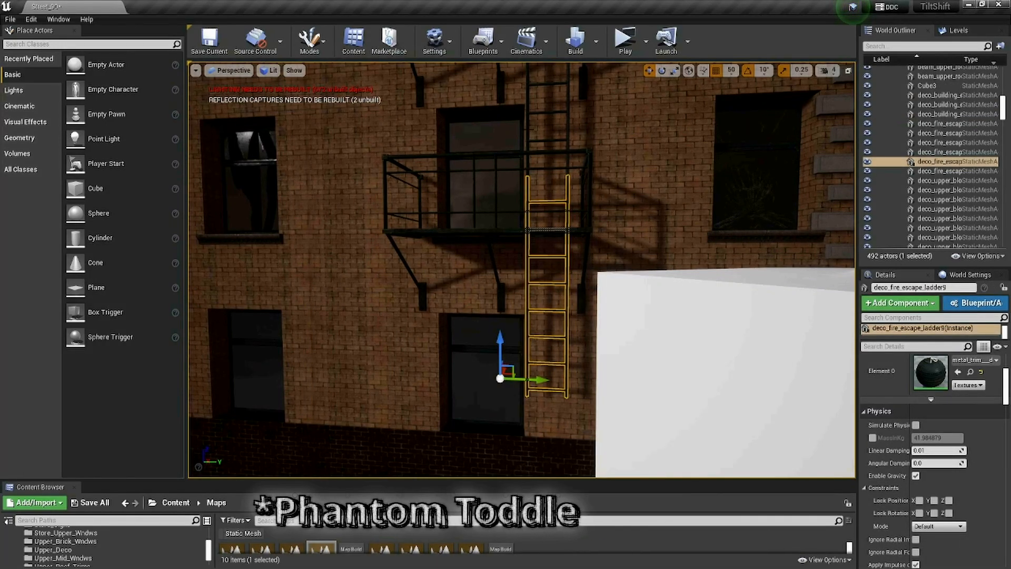
right_click_drag(527, 310, 474, 316)
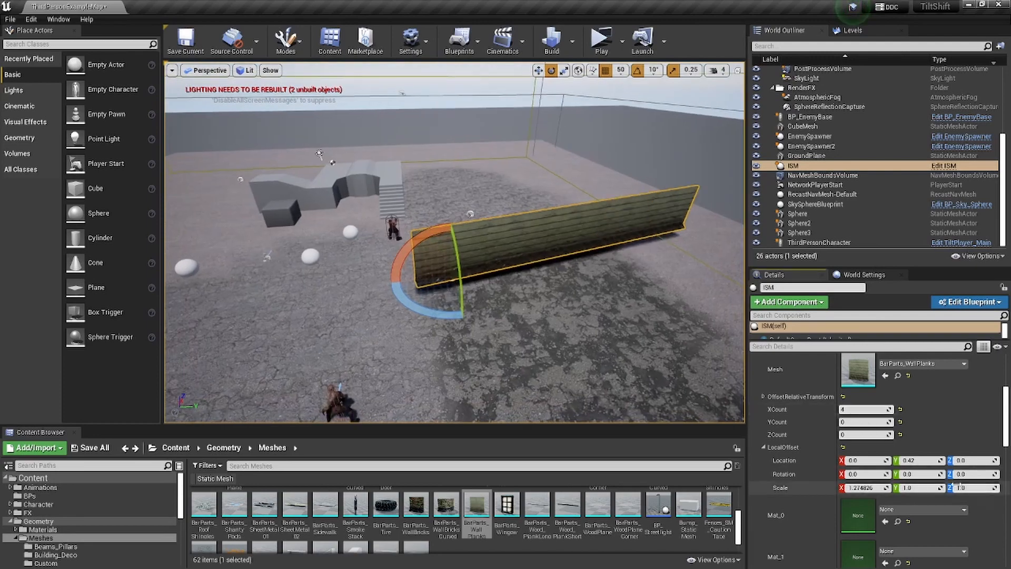
- Set the wall planks instance's X count to 4 and local Z scale to 1.89728, and add a second instance element
mouse_move(959, 487)
left_mouse_down()
mouse_move(990, 487)
mouse_move(972, 487)
left_mouse_up()
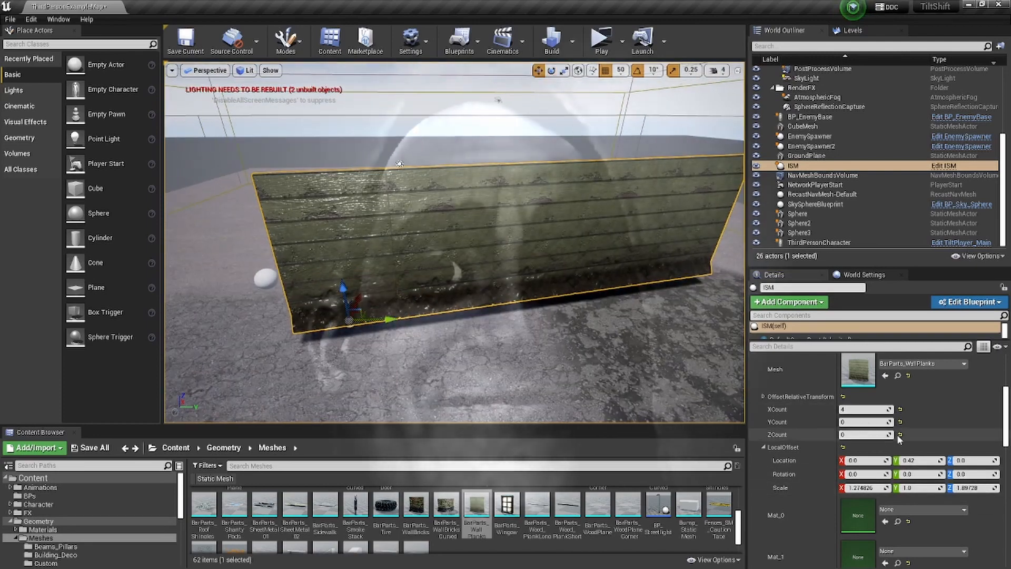
scroll(444, 544, "down", 1)
scroll(445, 548, "up", 1)
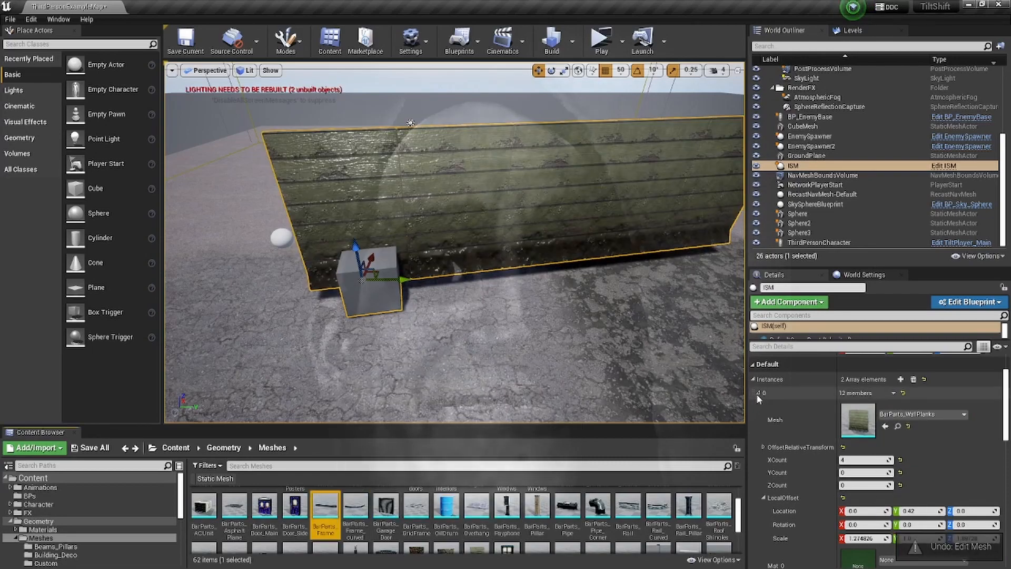
- Give the second instance the BarParts_Frame mesh with an X count of 5, and adjust its local X and Y scale
left_click(758, 393)
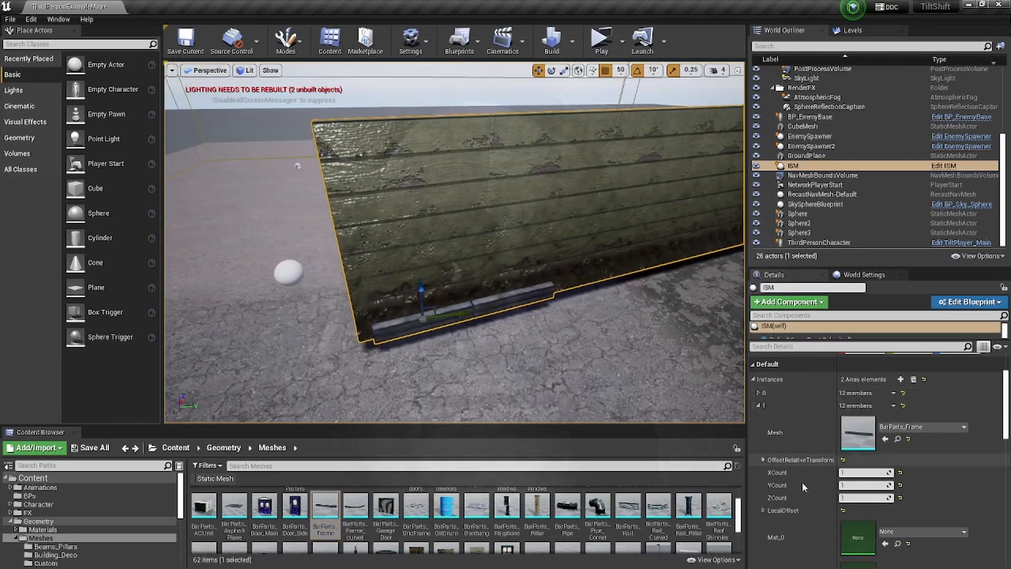
scroll(788, 431, "down", 5)
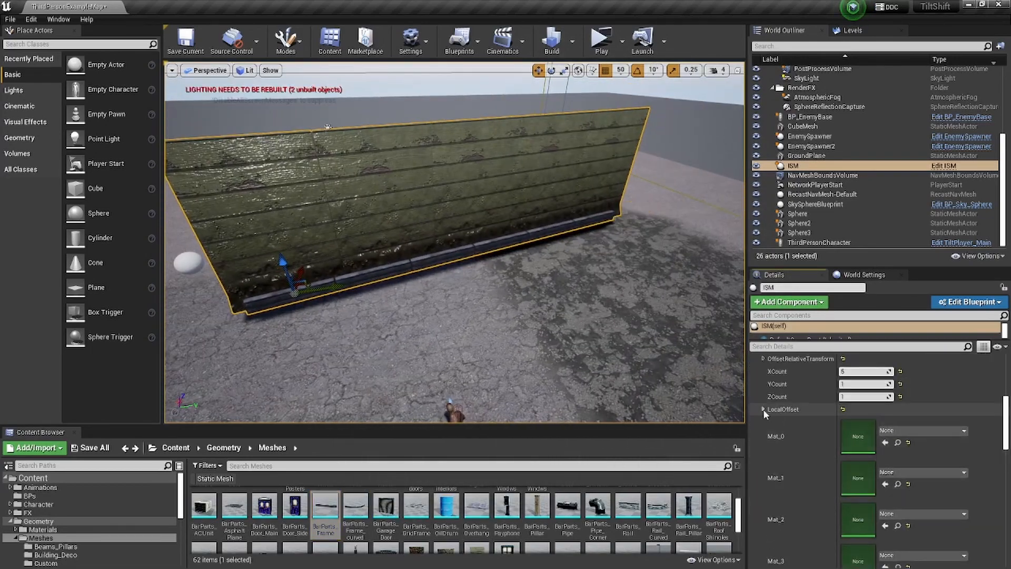
left_click(763, 409)
left_click_drag(864, 450, 874, 450)
right_click_drag(474, 263, 401, 258)
left_click_drag(917, 449, 942, 450)
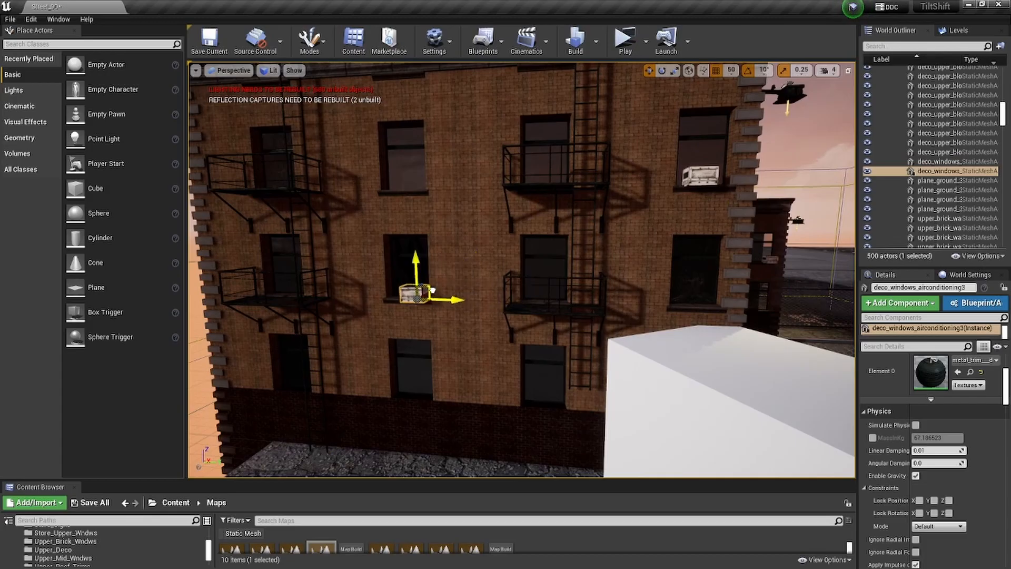
- Place a copy of the window air conditioner at a lower window on the building's shaded side
right_click_drag(521, 269, 623, 238)
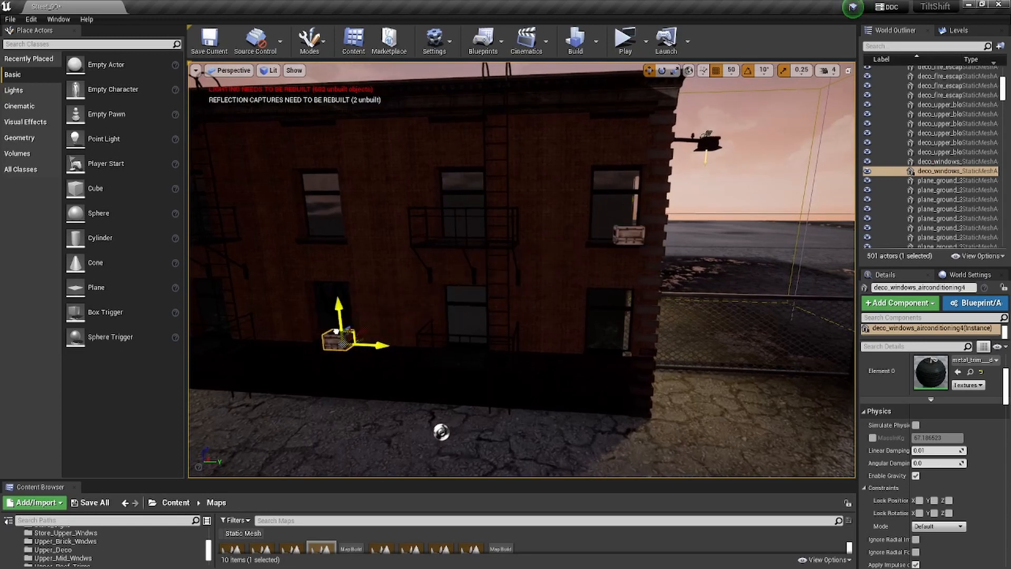
right_click_drag(336, 331, 327, 308)
left_click(318, 259)
right_click_drag(318, 259, 306, 245)
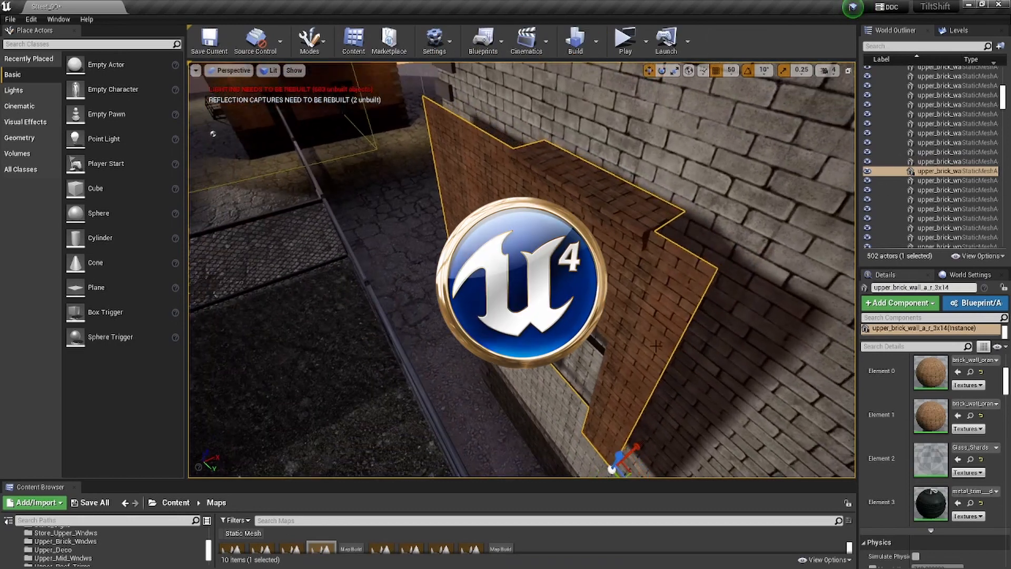
- Position the orange brick window panel against the grey brick wall beside the fence
right_click_drag(655, 346, 623, 367)
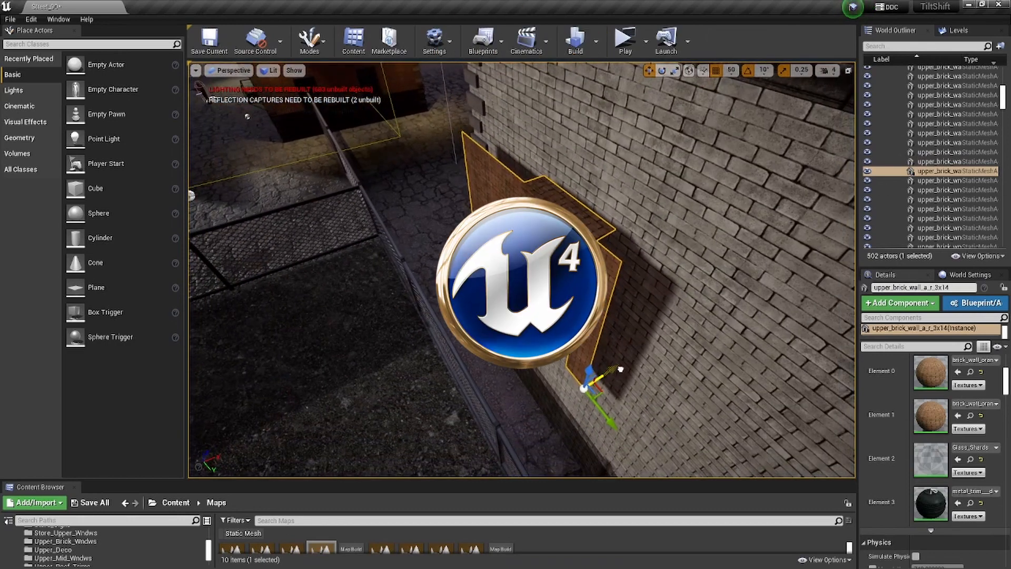
left_click(580, 307)
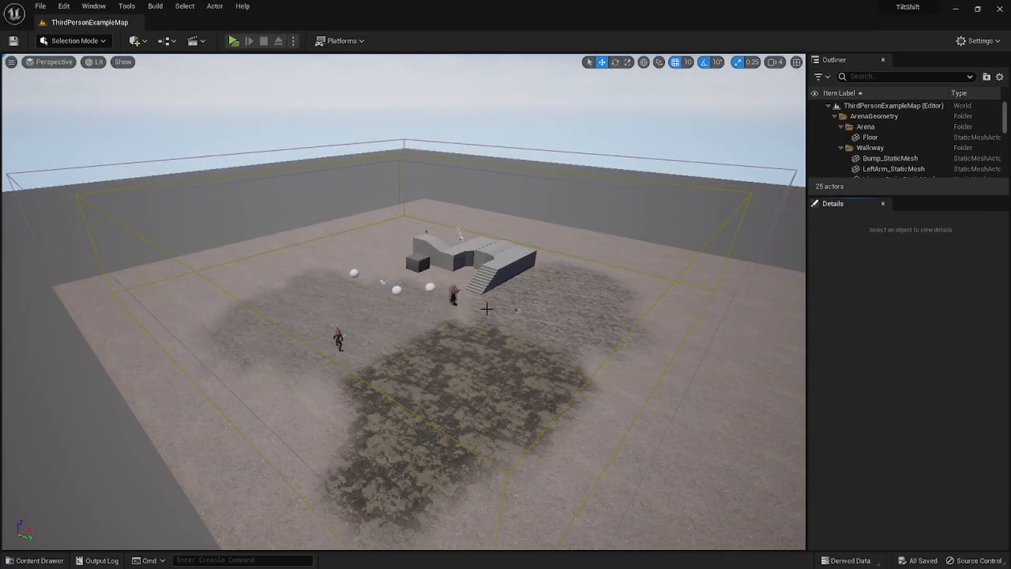
- Play-test ThirdPersonExampleMap in a preview window with the frame rate display turned on
right_click_drag(487, 308, 410, 295)
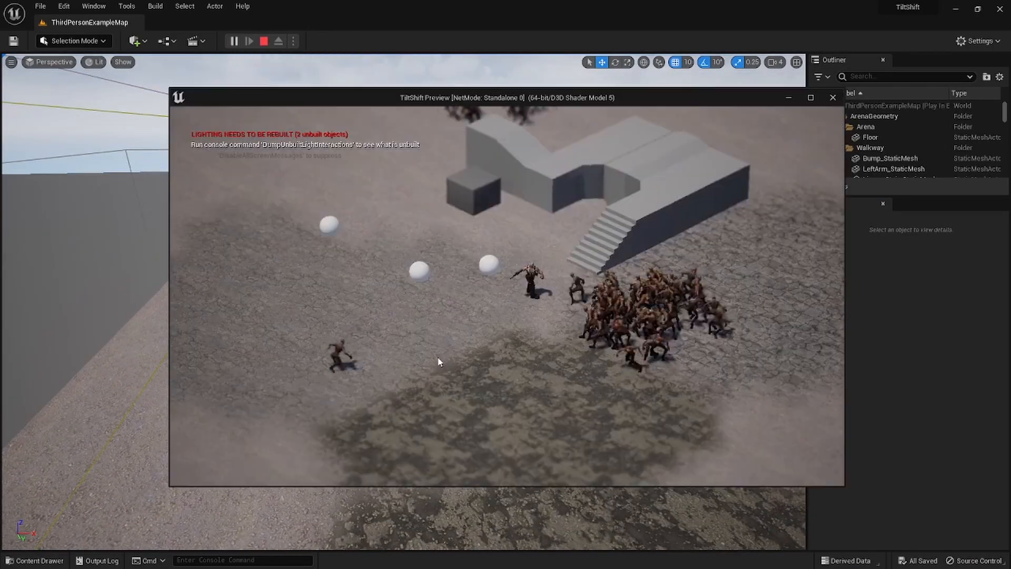
key("a")
key("grave")
key("Up")
key("Return")
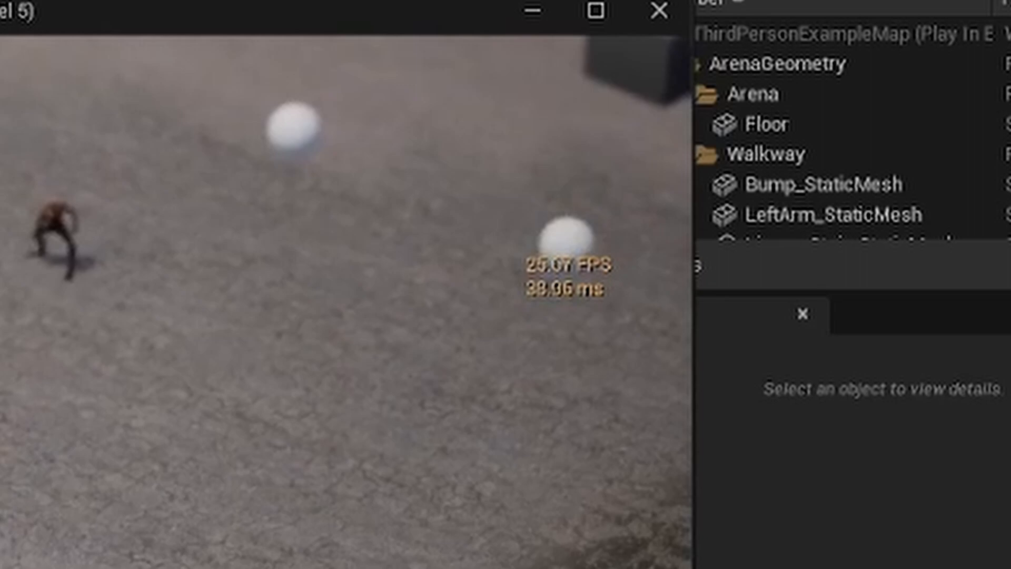
- Move the character through the enemy crowds to check the frame rate, including in Street_01, and end the play session
key("d")
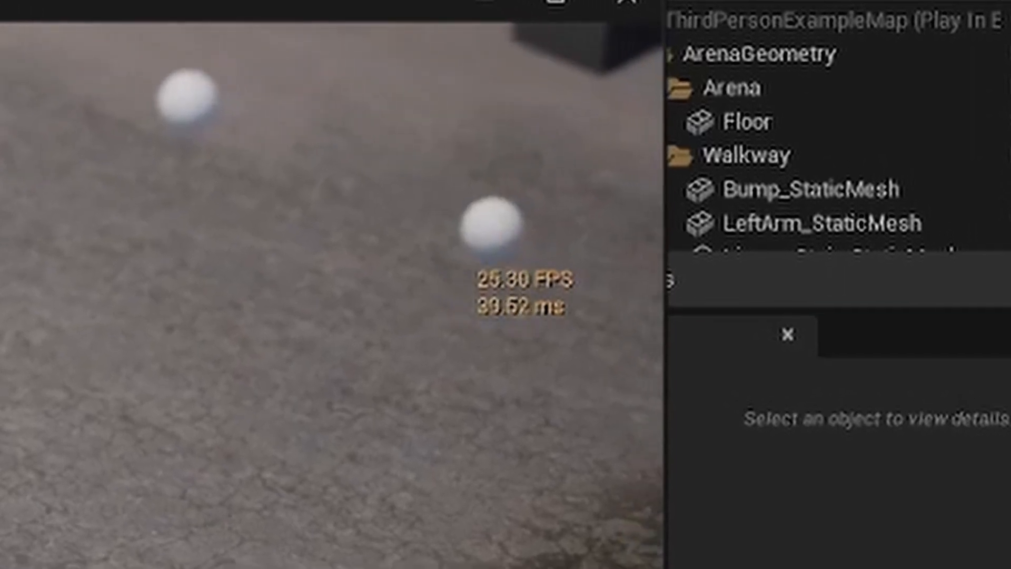
key("d")
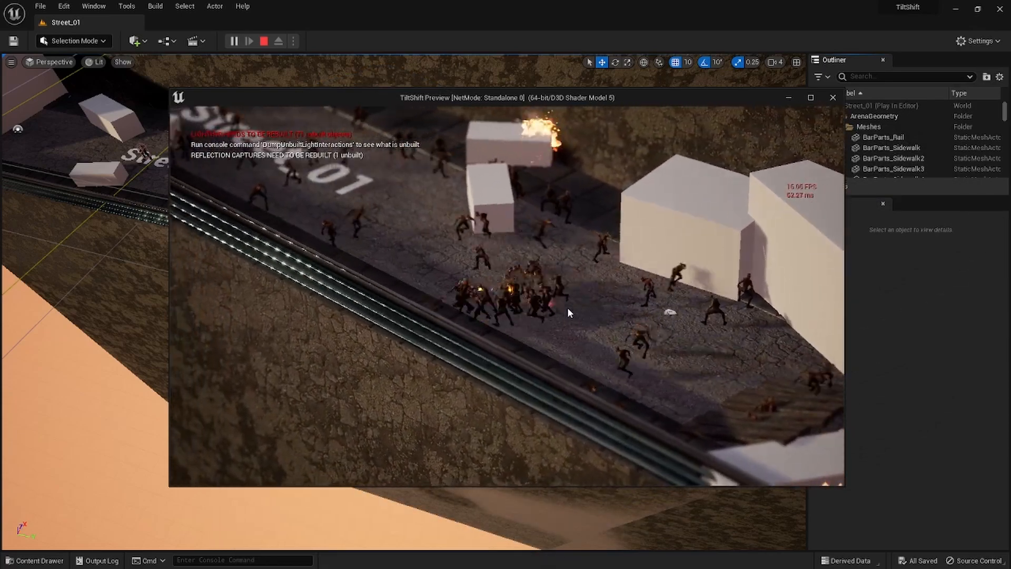
key("Escape")
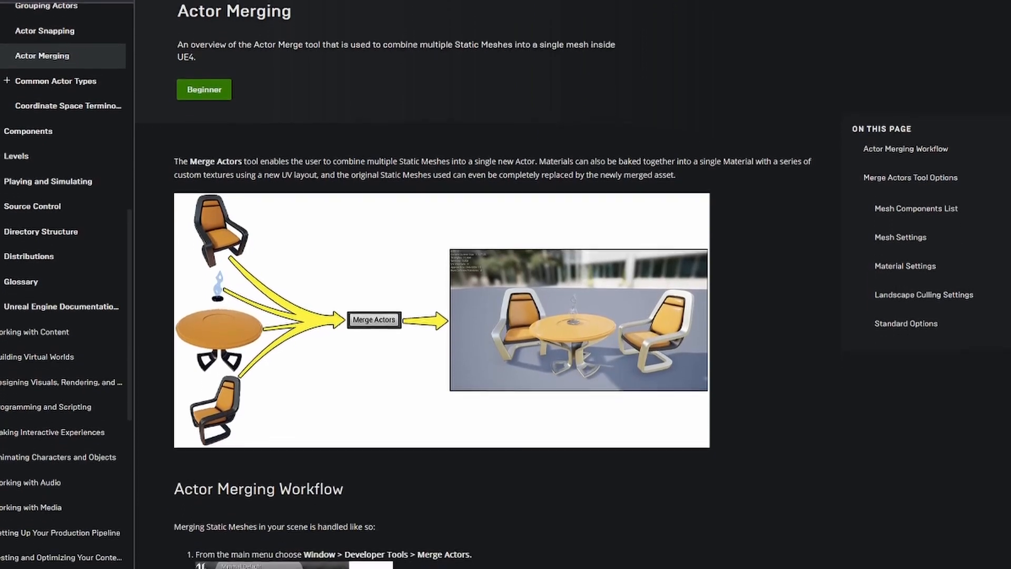
- Read the Unreal Engine documentation on Actor Merging, from the workflow through the Mesh Settings options
scroll(443, 284, "down", 5)
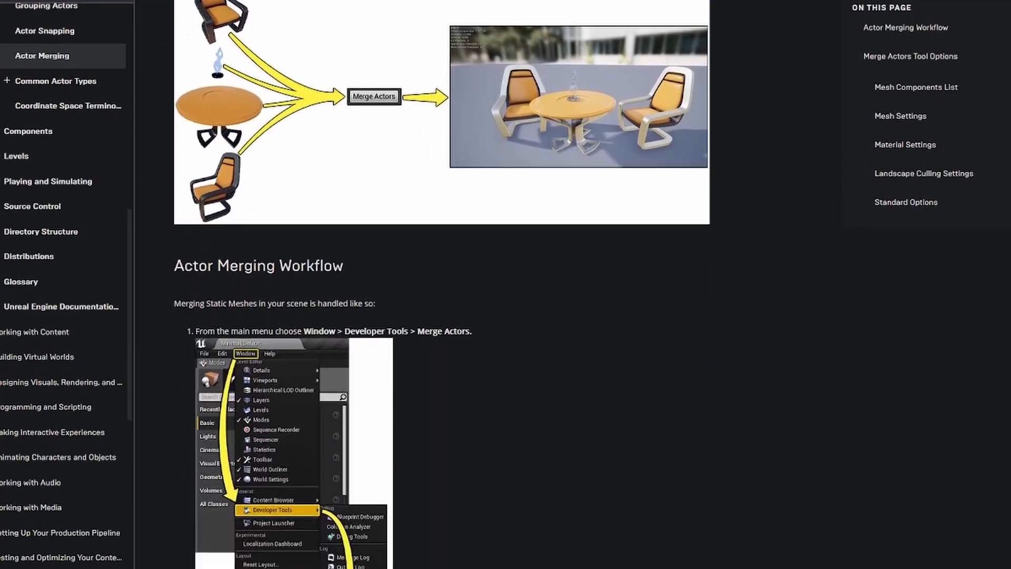
scroll(442, 284, "down", 3)
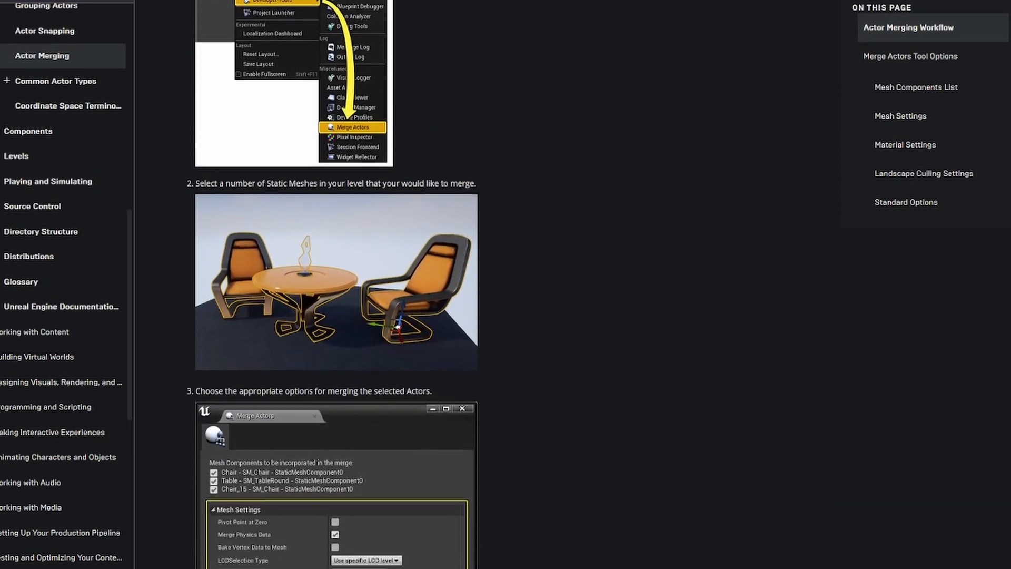
scroll(442, 284, "down", 5)
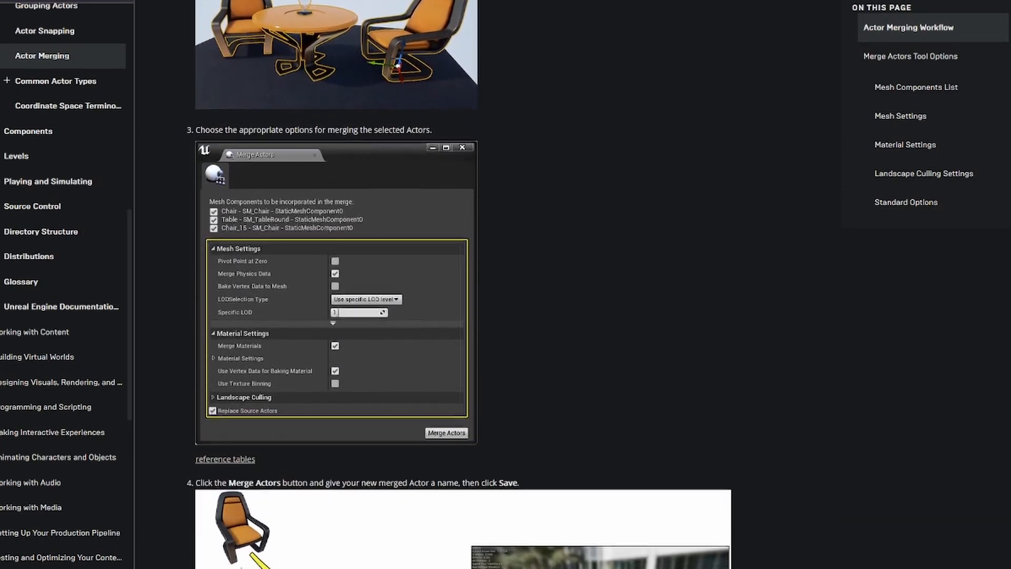
scroll(442, 284, "down", 5)
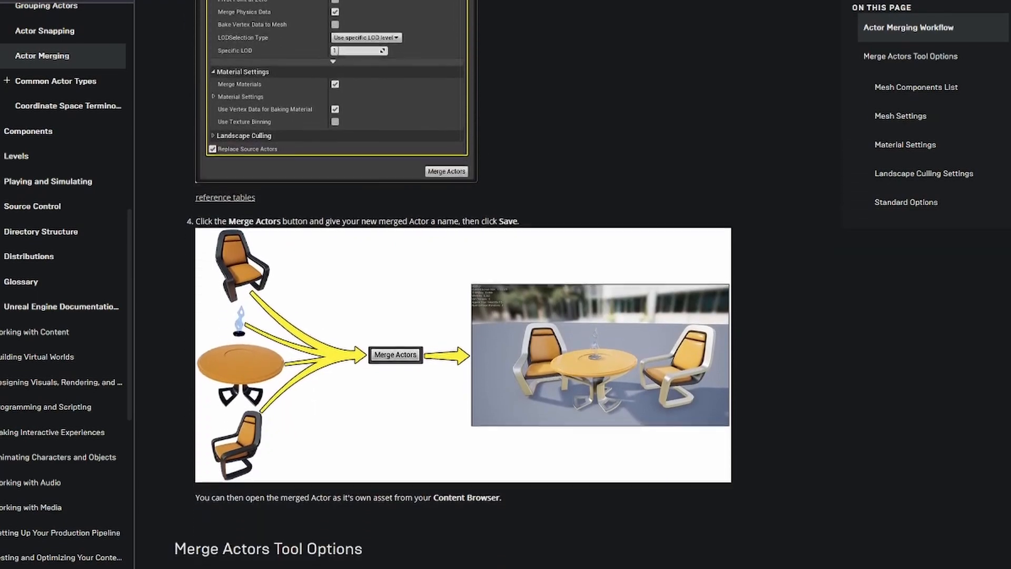
scroll(442, 285, "down", 5)
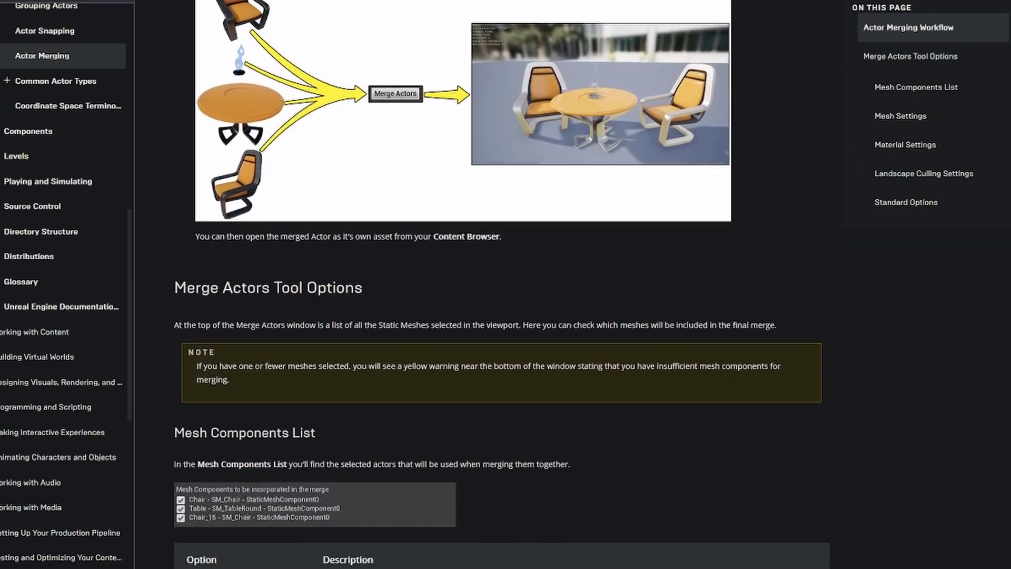
scroll(442, 284, "down", 5)
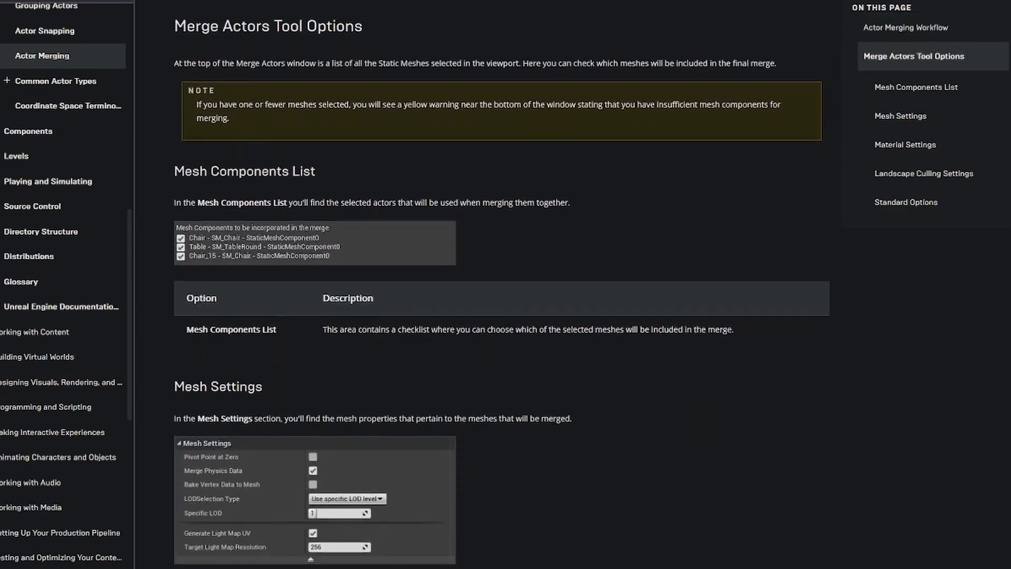
scroll(442, 284, "down", 5)
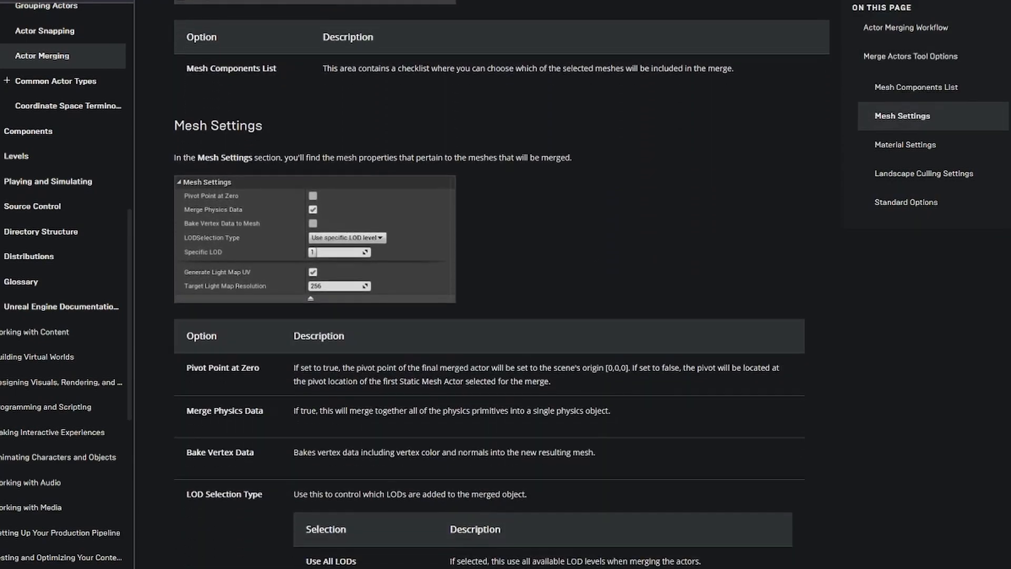
scroll(442, 284, "down", 3)
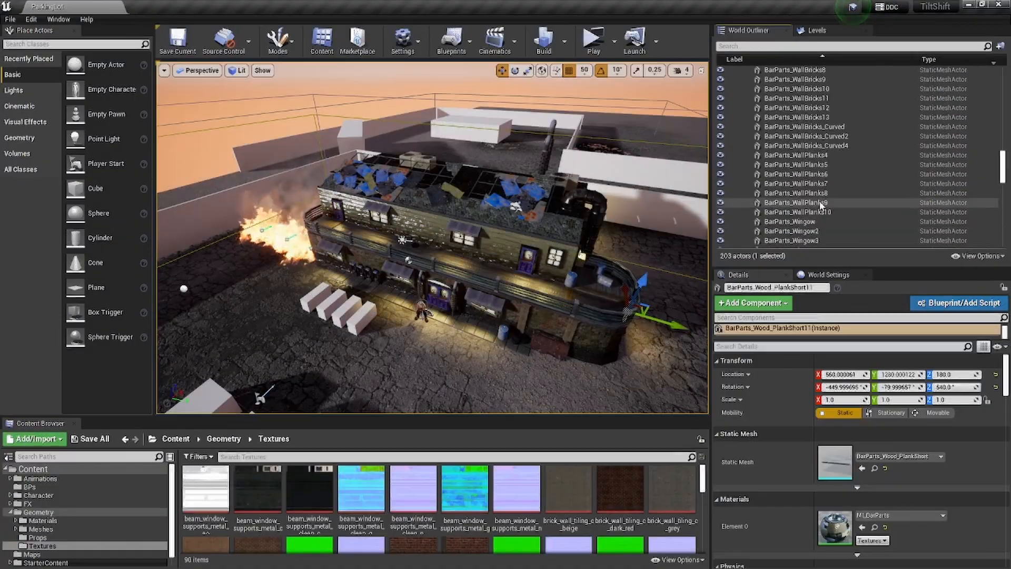
- Select all BarParts static mesh actors in the ParkingLot Meshes folder and open the Merge Actors tool for them
scroll(820, 205, "up", 10)
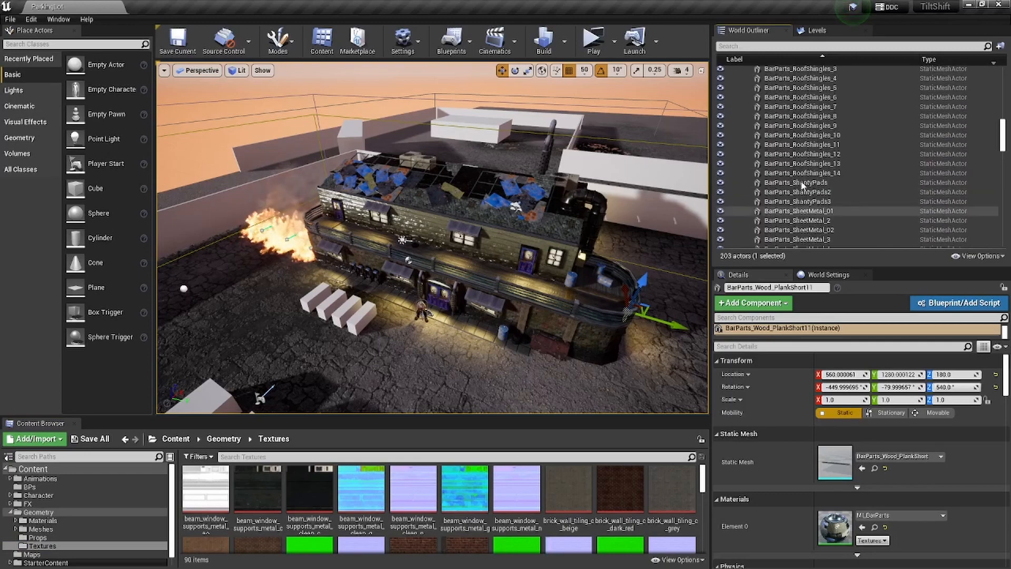
scroll(790, 150, "up", 10)
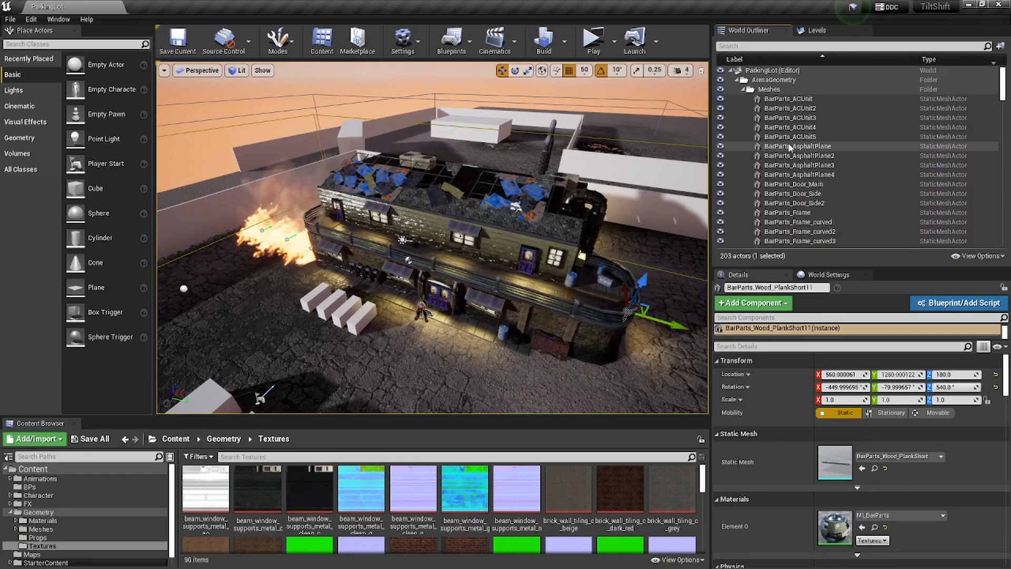
left_click(788, 99, "shift")
right_click(529, 270)
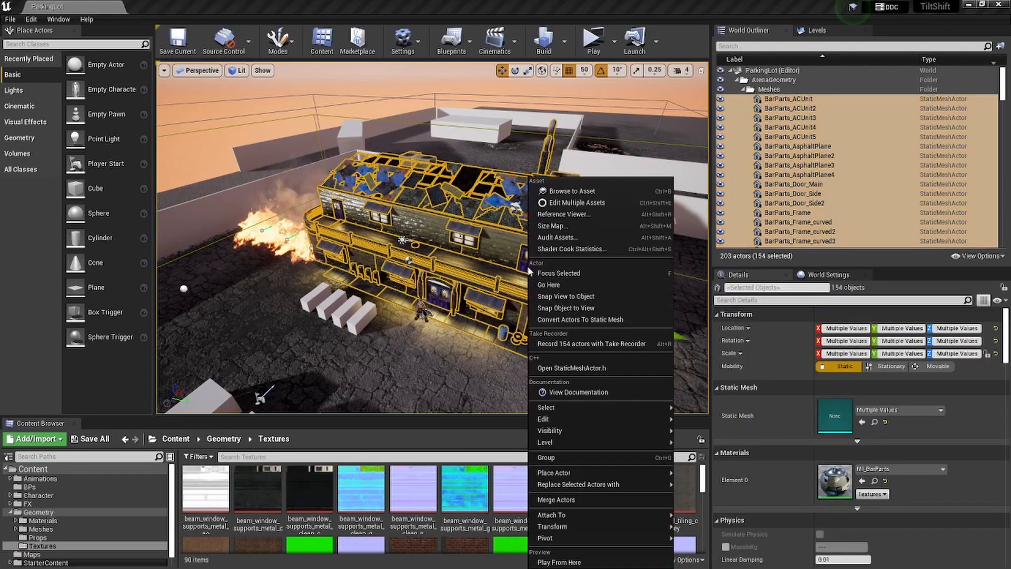
left_click(551, 499)
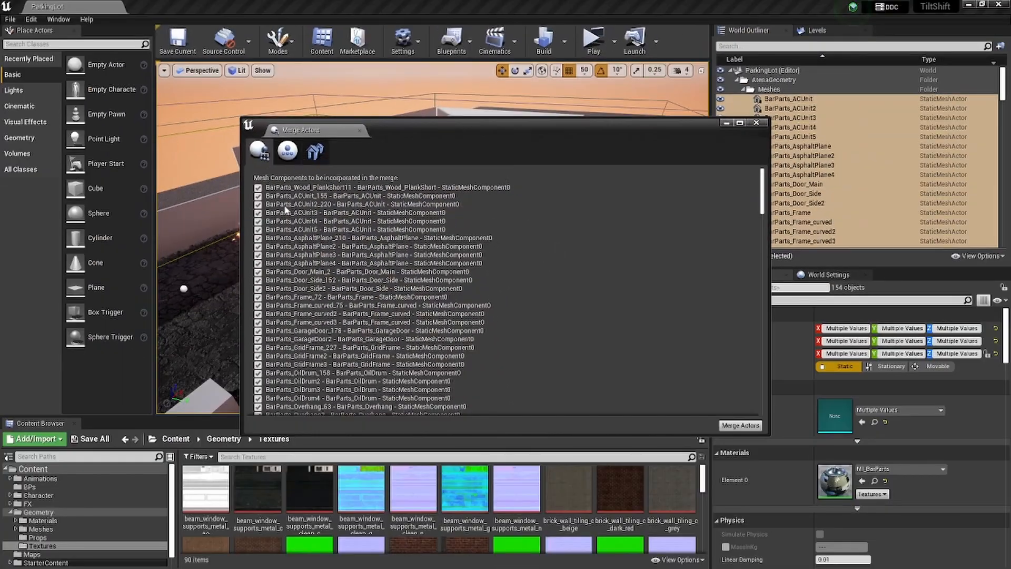
- Review the component list and settings of the merge methods that group actors by material and combine them into a single mesh
scroll(338, 271, "down", 2)
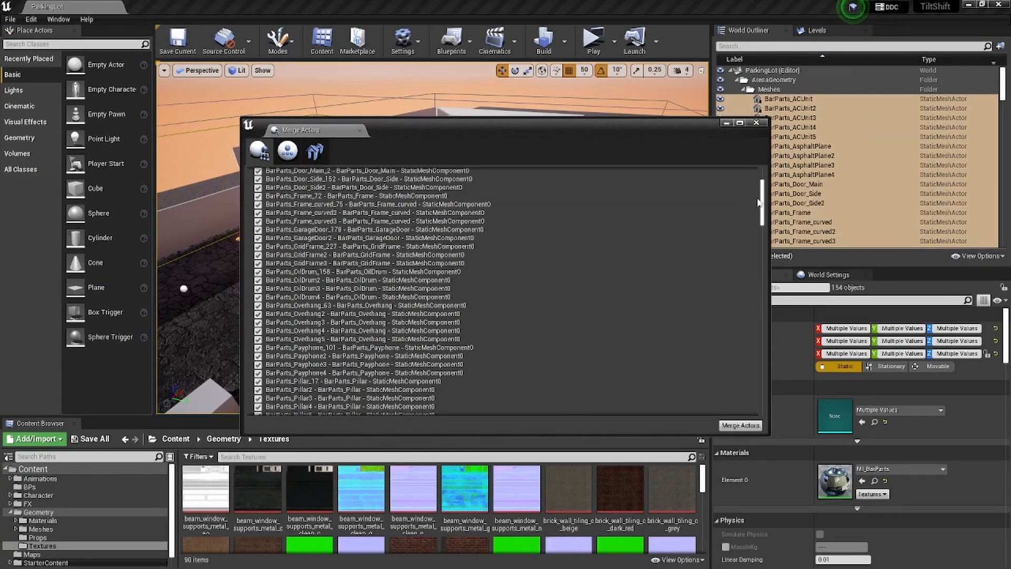
left_click_drag(758, 199, 746, 389)
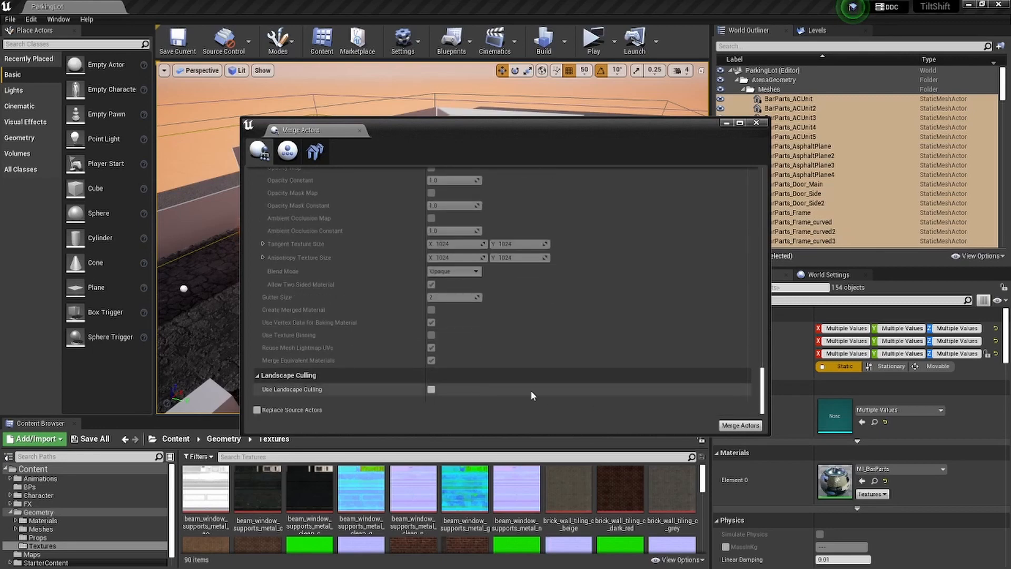
scroll(414, 366, "up", 1)
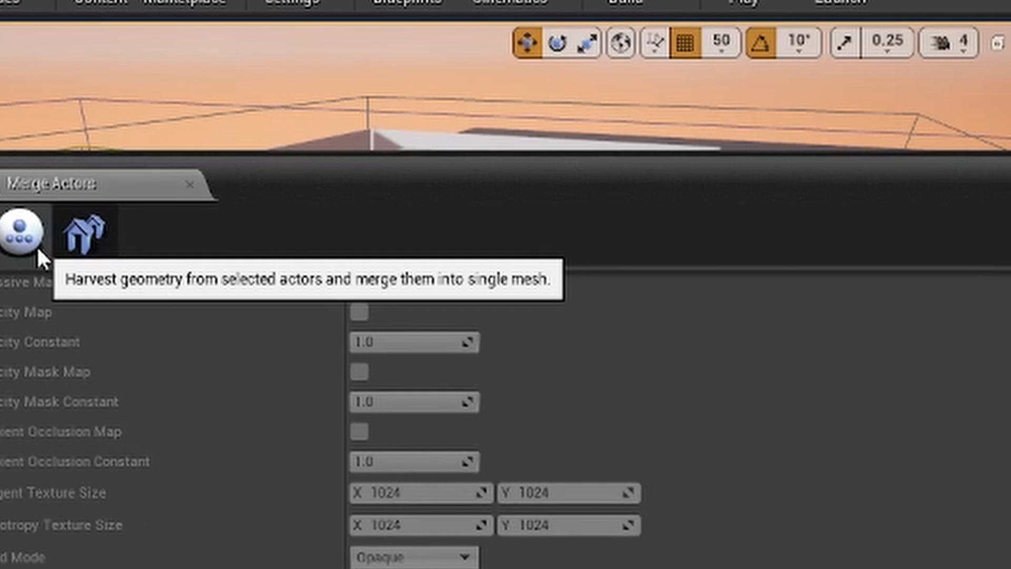
left_click(38, 248)
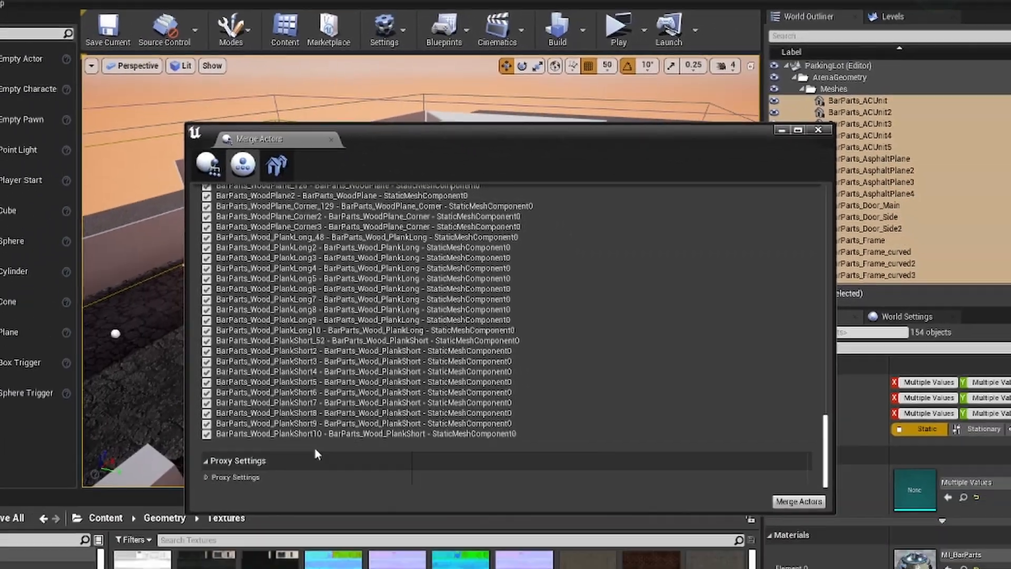
scroll(305, 314, "up", 5)
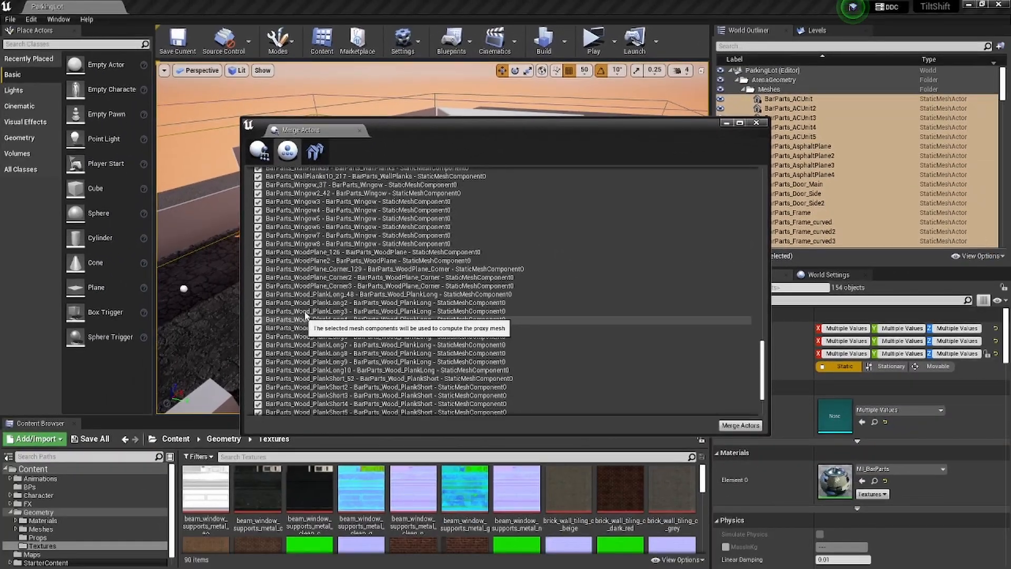
scroll(305, 314, "up", 9)
left_click_drag(761, 316, 764, 182)
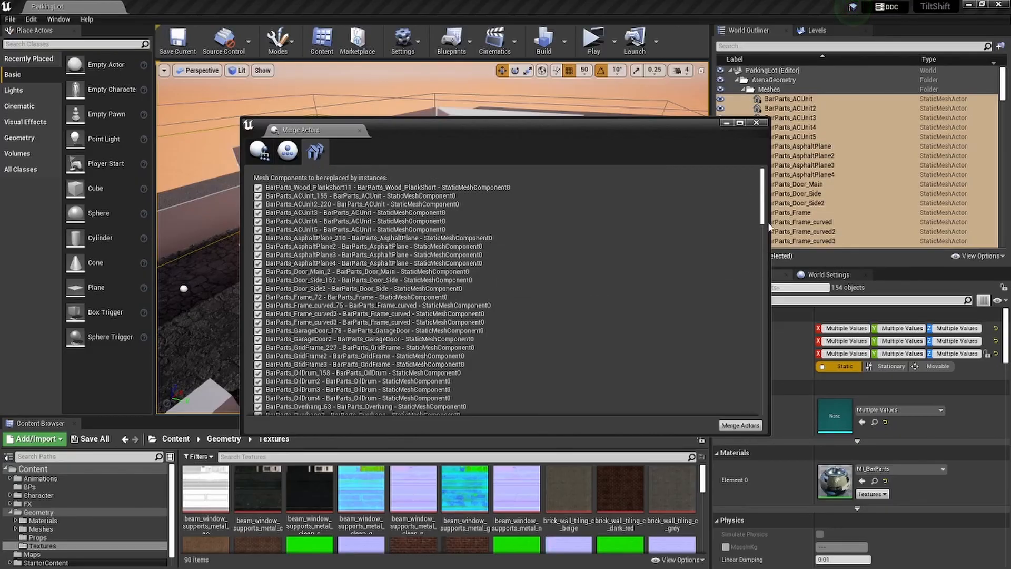
- Merge the actors into instanced static mesh components with a replacement threshold of 1, keeping the originals as editor only, and select the merged actor
left_click_drag(769, 226, 735, 395)
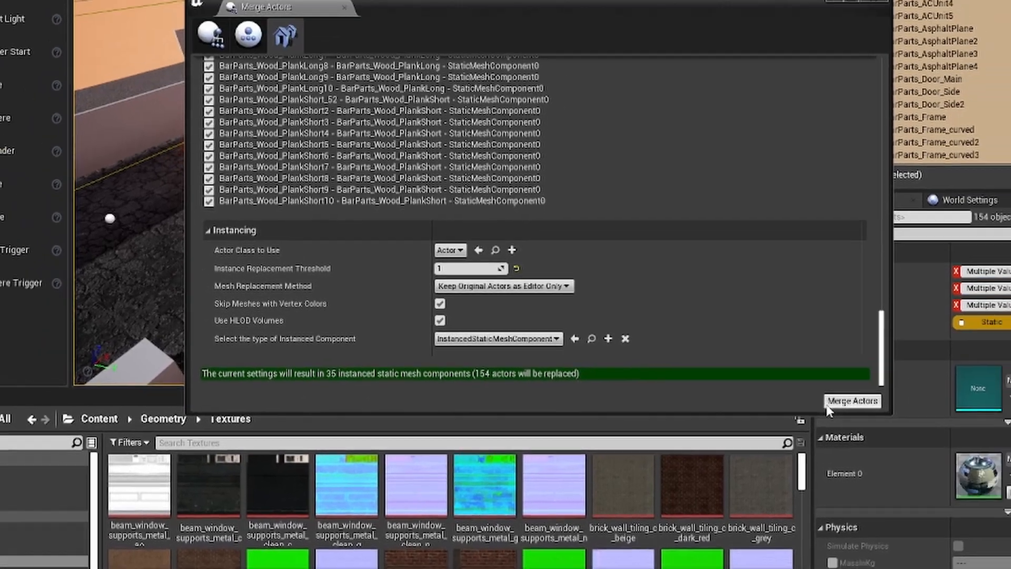
left_click(994, 365)
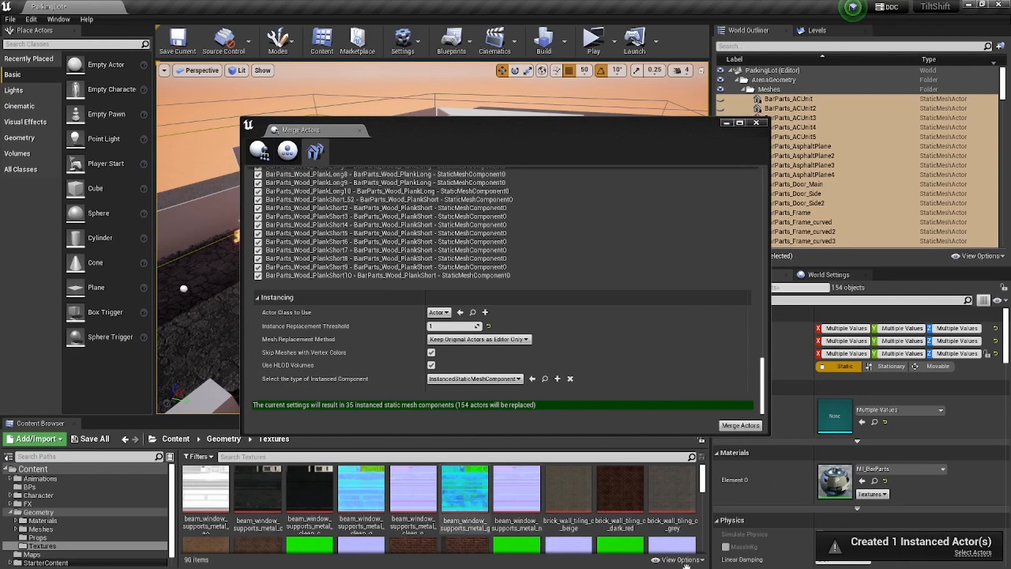
left_click(757, 123)
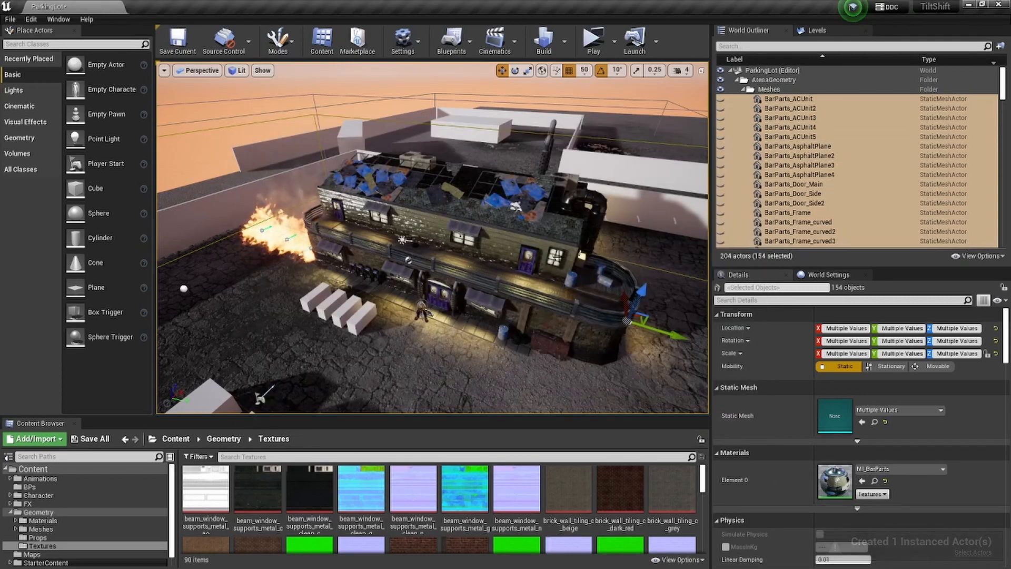
left_click(973, 552)
- Try moving the merged bar actor in the level and undo each move
left_click_drag(427, 307, 429, 215)
key("ctrl+z")
left_click_drag(568, 297, 453, 226, "alt")
key("ctrl+z")
- Reposition Building_5 beside the street and rotate it about its vertical axis
left_click_drag(569, 297, 680, 390, "alt")
left_click_drag(585, 216, 641, 167, "alt")
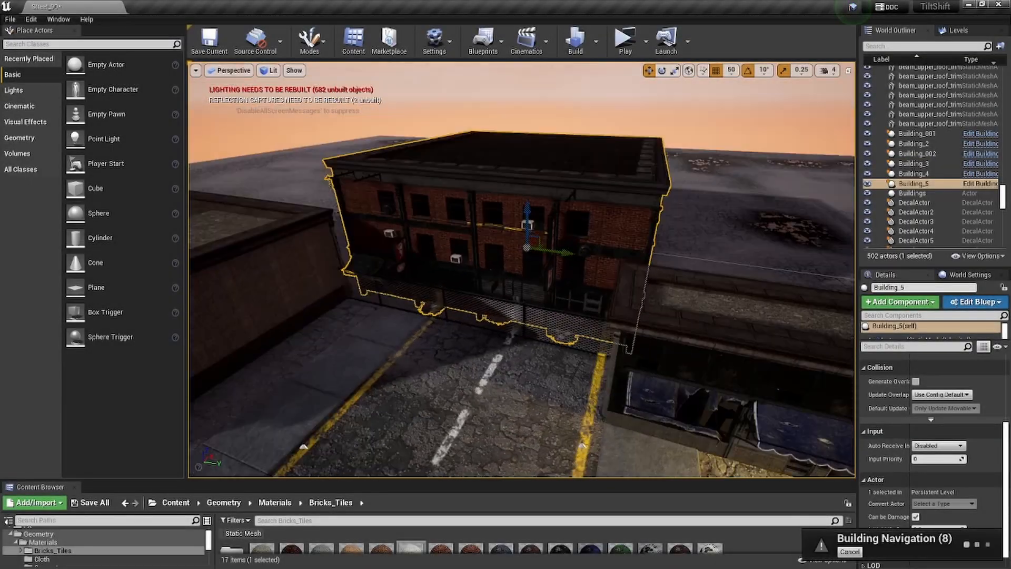
left_click_drag(562, 253, 466, 234)
right_click_drag(527, 316, 421, 316)
key("e")
left_click_drag(668, 214, 633, 208)
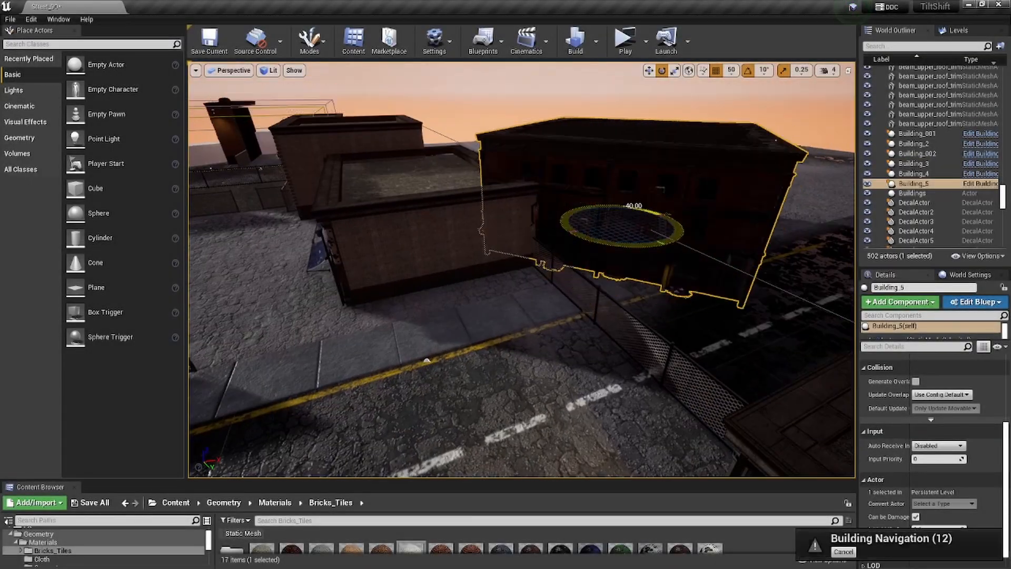
right_click_drag(522, 269, 590, 255)
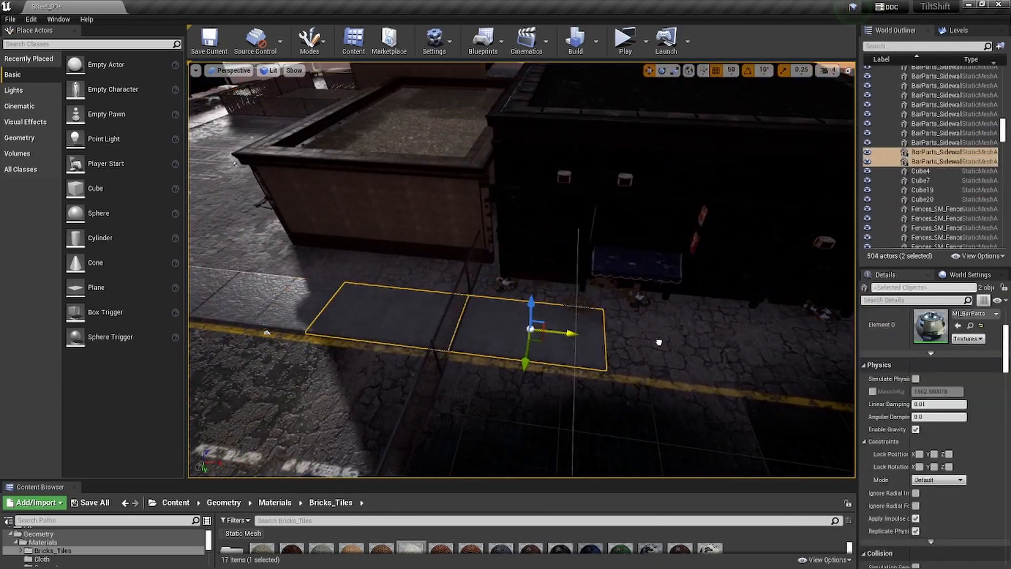
- Position two sidewalk pieces between the red brick building and the yellow road line
left_click_drag(659, 342, 662, 340, "alt")
right_click_drag(662, 340, 698, 340)
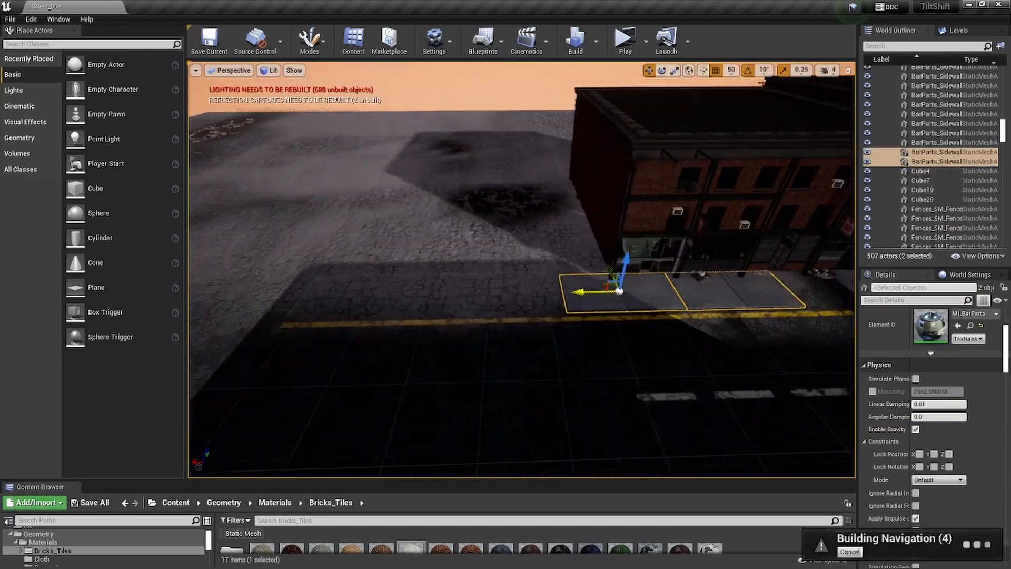
mouse_move(522, 269)
right_mouse_down()
mouse_move(622, 263)
mouse_move(505, 269)
right_mouse_up()
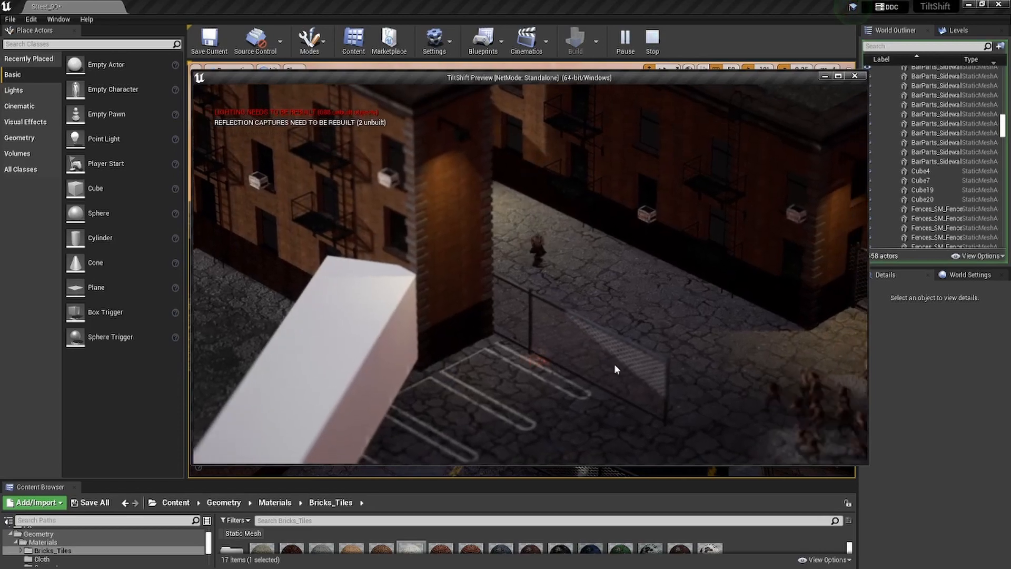
- Play-test the street level by running into the parking lot and shooting the approaching enemy crowd
key("d")
key("s")
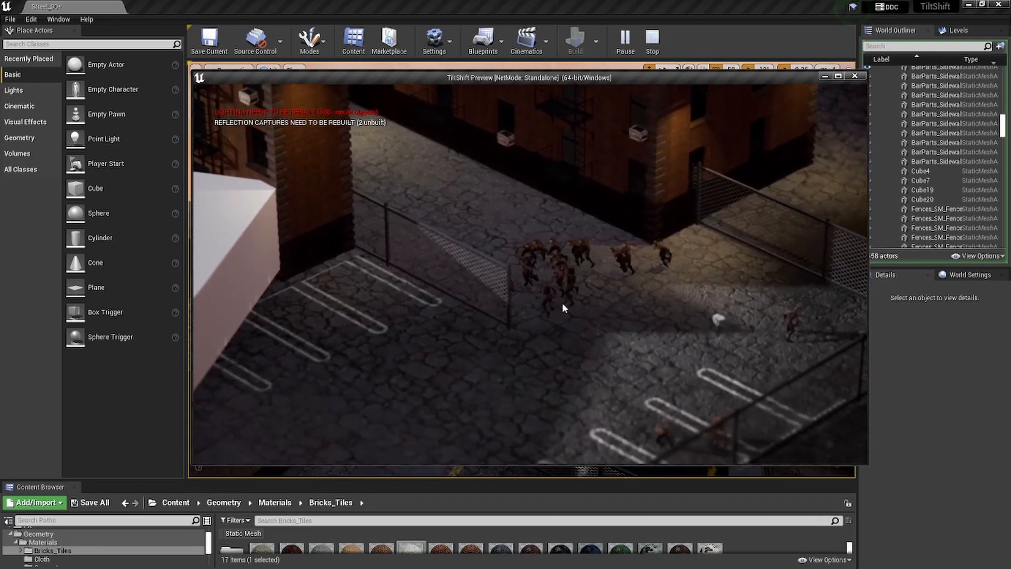
key("s")
left_click(552, 269)
left_click(529, 255)
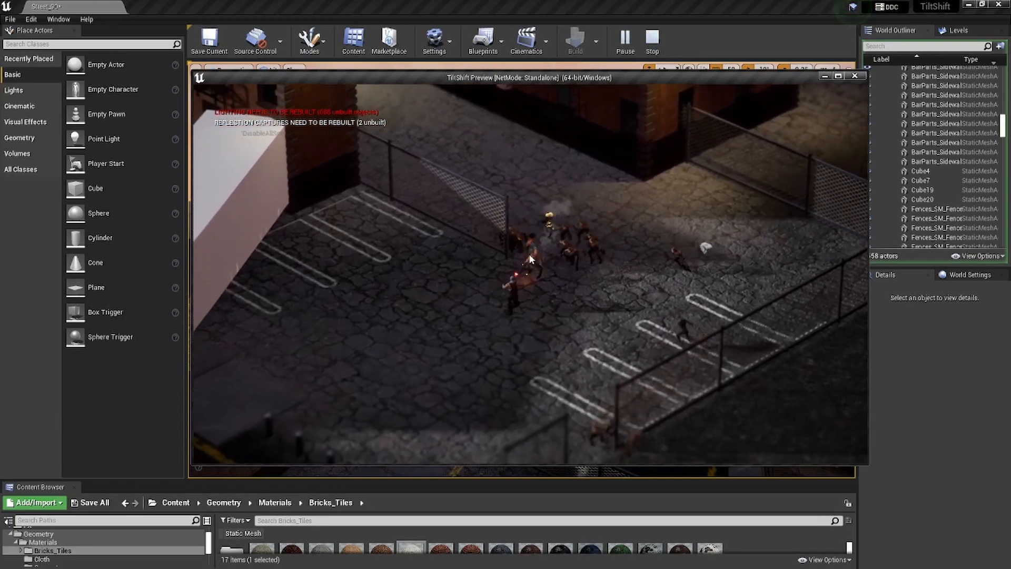
key("s")
key("a")
left_click(602, 269)
left_click(604, 263)
left_click(546, 242)
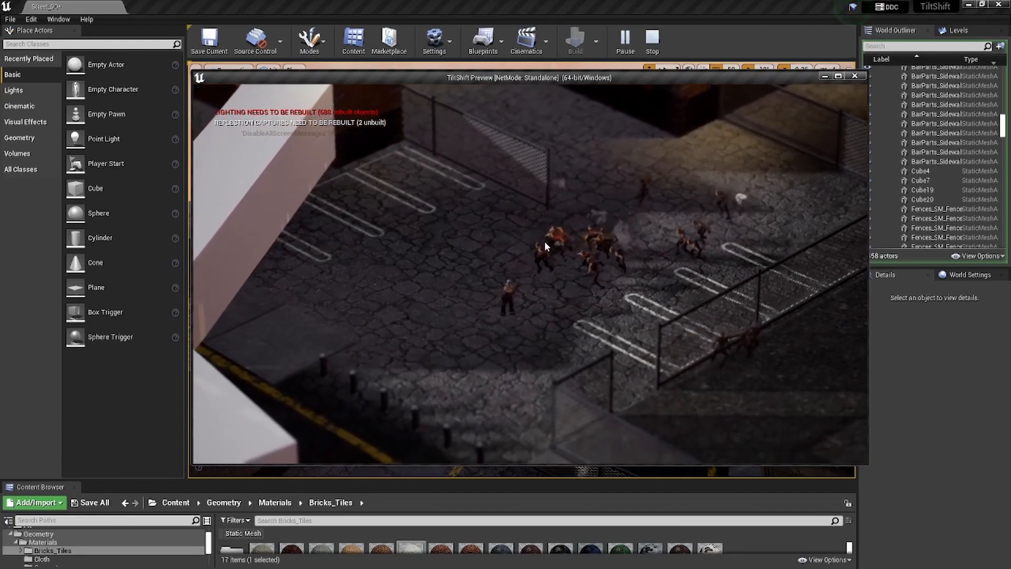
- Retreat from the parking lot around the chain-link fence into the fenced lot while shooting the pursuing enemies
key("s")
left_click(564, 265)
key("d")
left_click(533, 231)
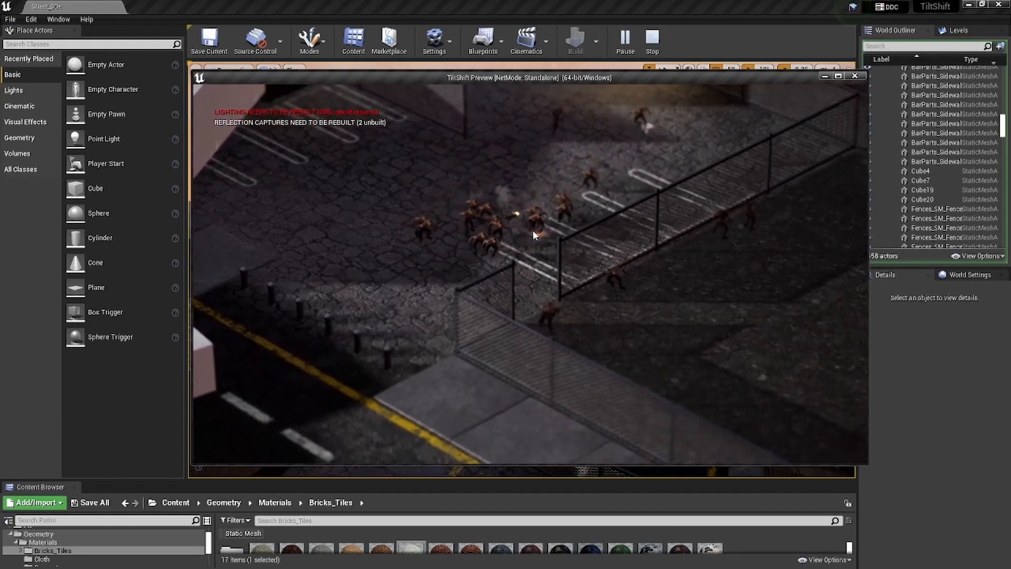
key("s")
key("d")
left_click(541, 263)
left_click(540, 249)
left_click(437, 235)
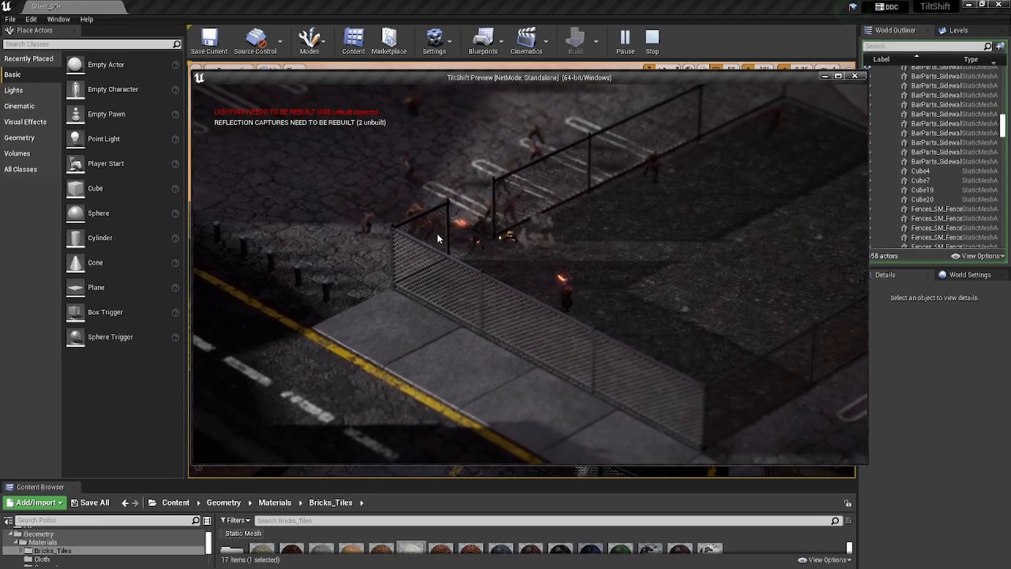
key("d")
left_click(556, 260)
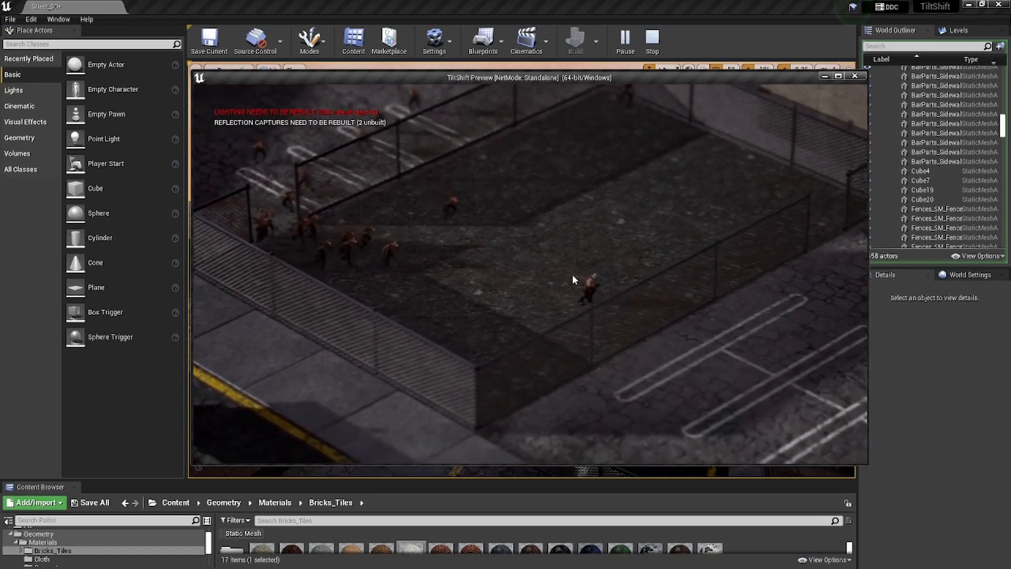
- Run out of the fenced lot onto the adjoining parking area and shoot the enemies behind the fence
key("d")
key("w")
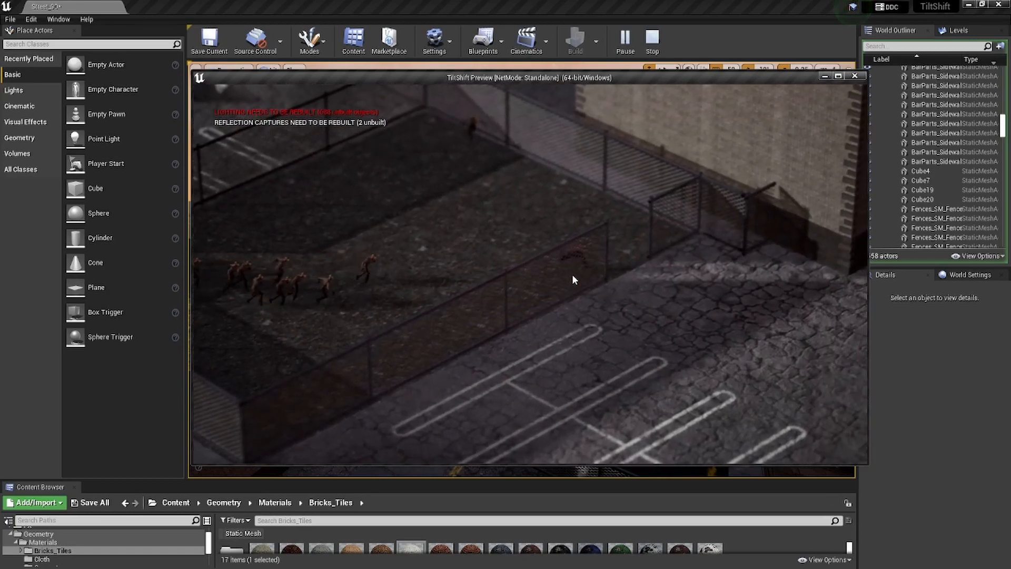
key("d")
key("s")
left_click(339, 248)
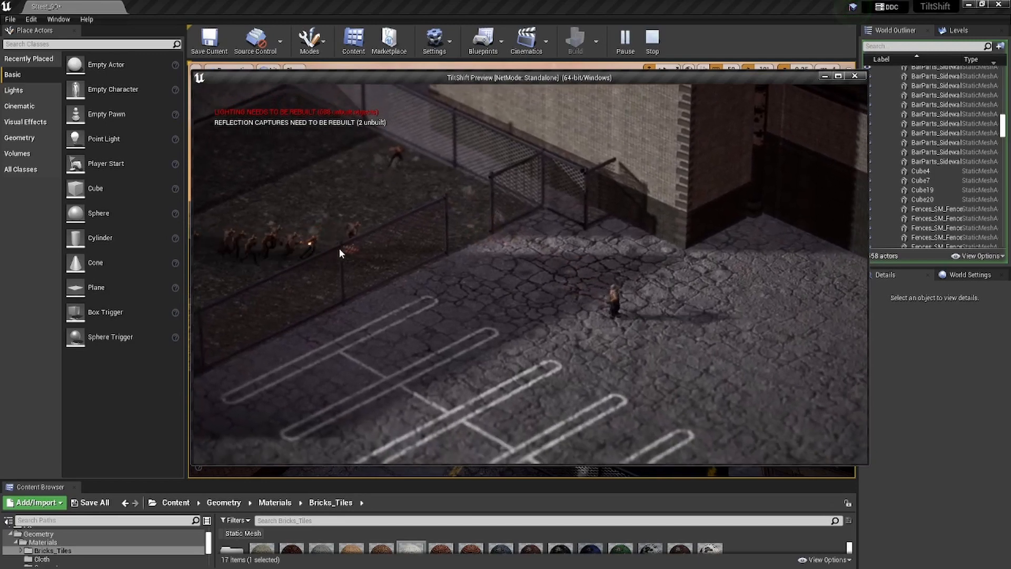
left_click(317, 226)
key("d")
key("s")
left_click(418, 223)
left_click(487, 232)
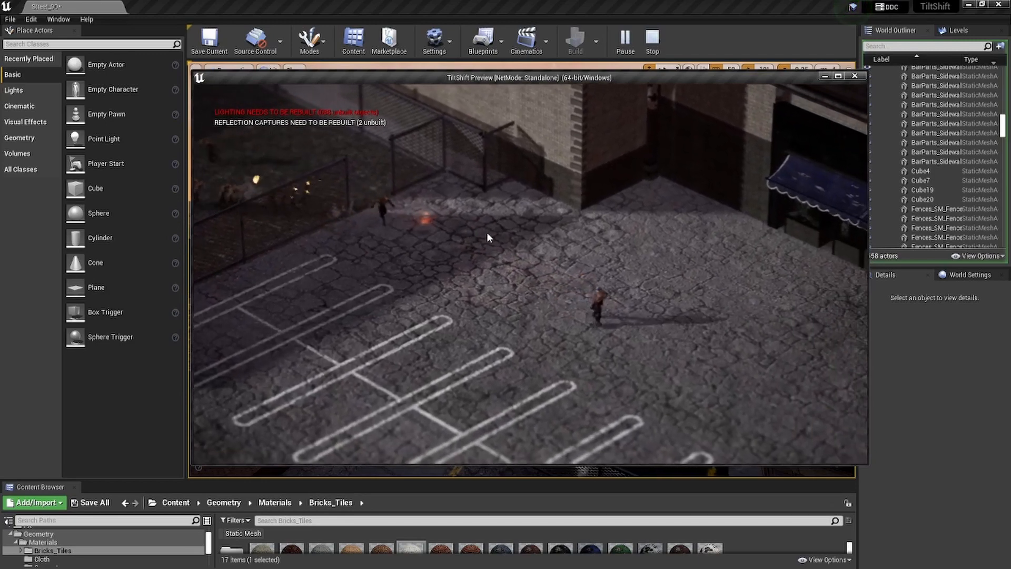
- Run past the blue awnings onto the street and fire across the chain-link fence to test the layout there
key("d")
key("s")
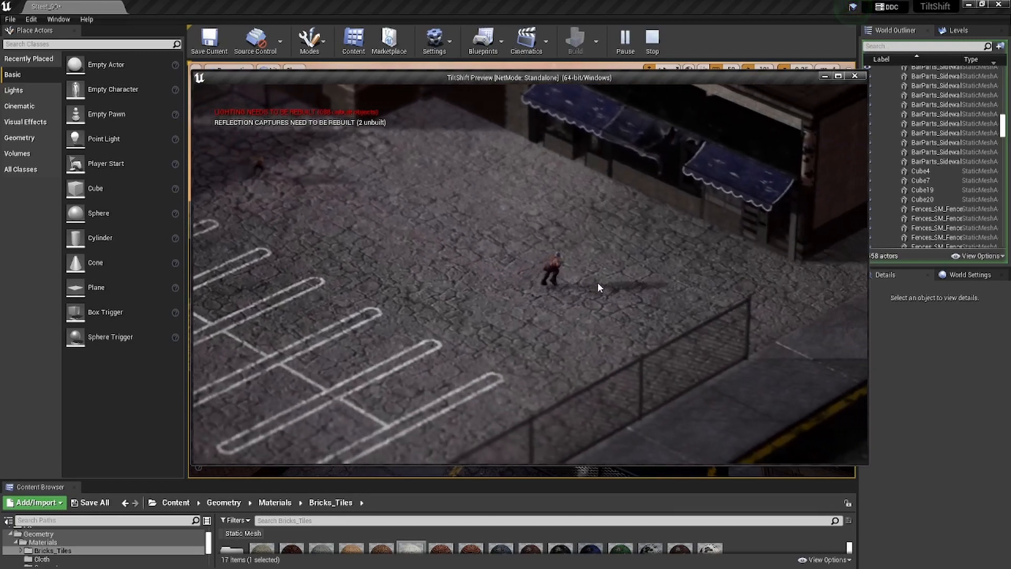
key("d")
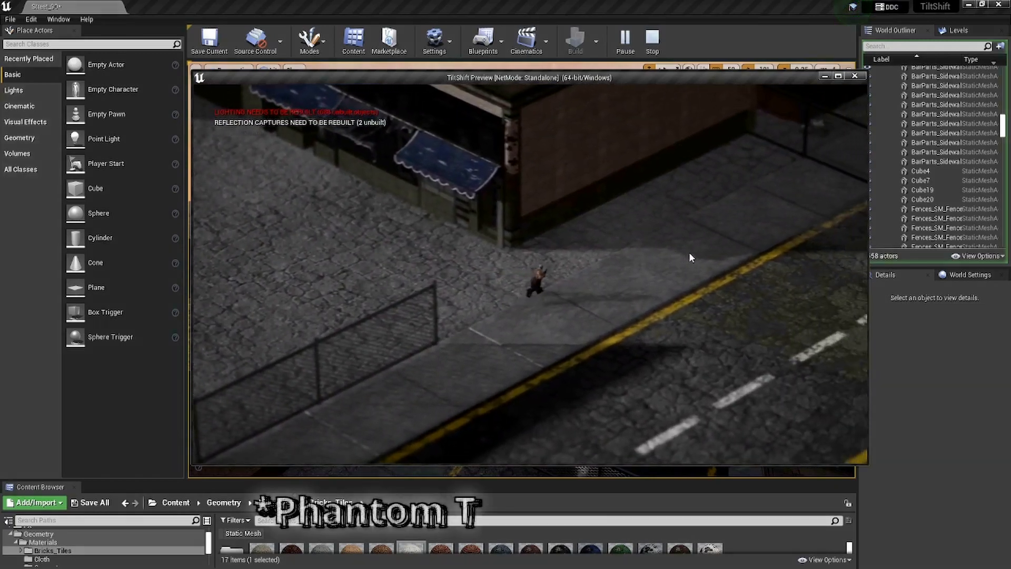
key("d")
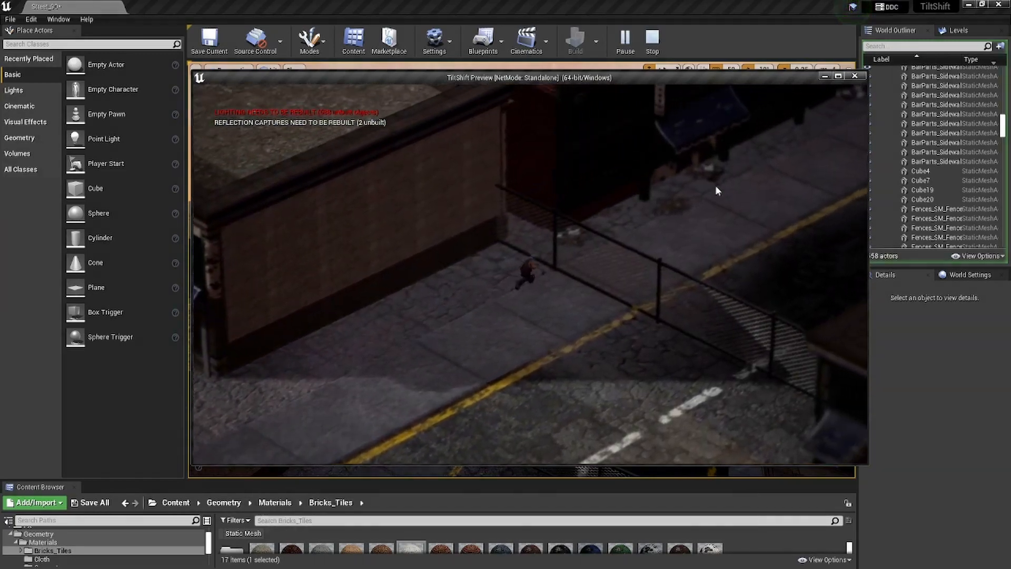
key("d")
key("s")
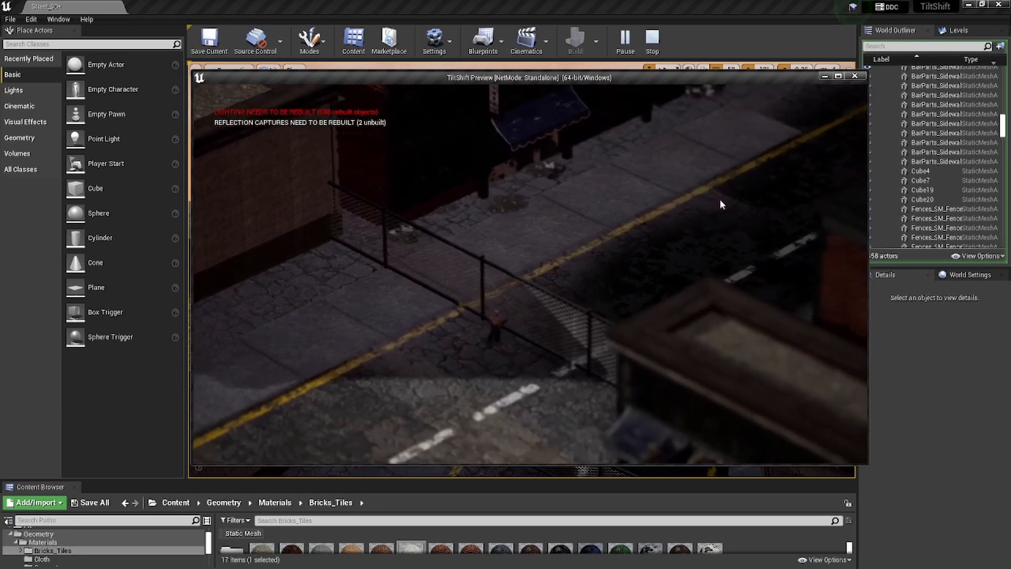
key("d")
key("s")
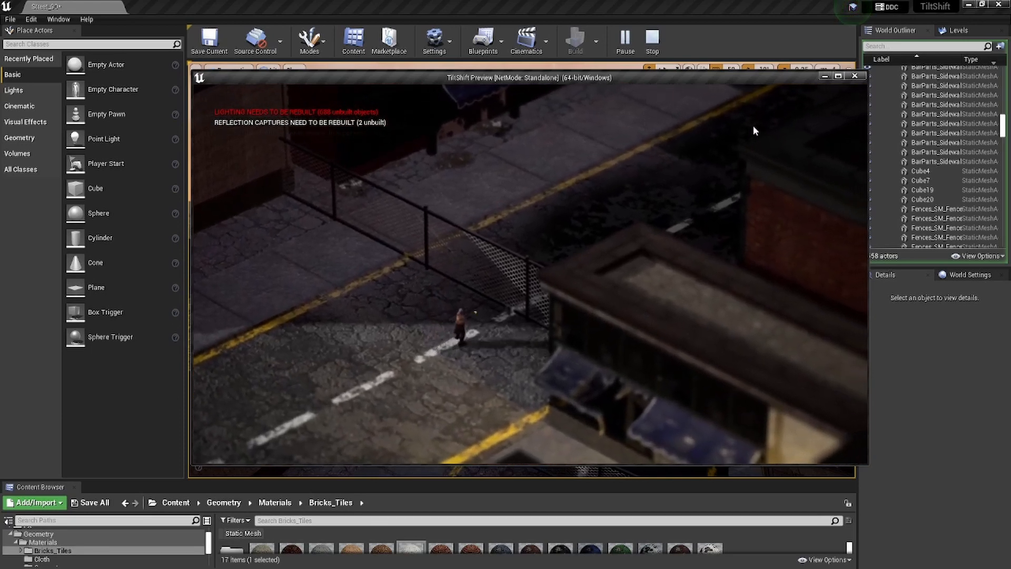
key("w")
mouse_move(753, 125)
left_mouse_down()
mouse_move(744, 106)
mouse_move(719, 100)
mouse_move(731, 96)
mouse_move(730, 146)
left_mouse_up()
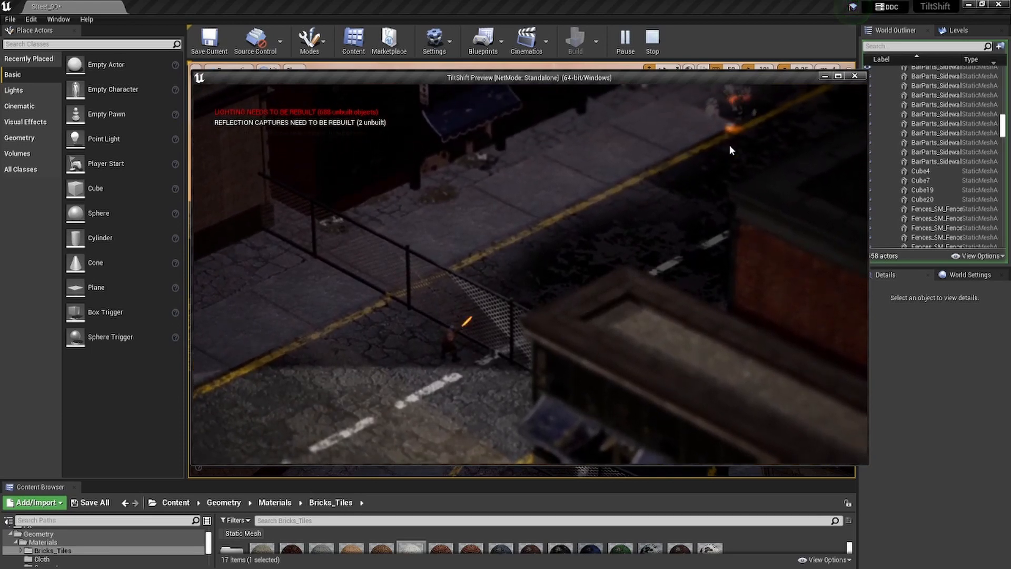
key("s")
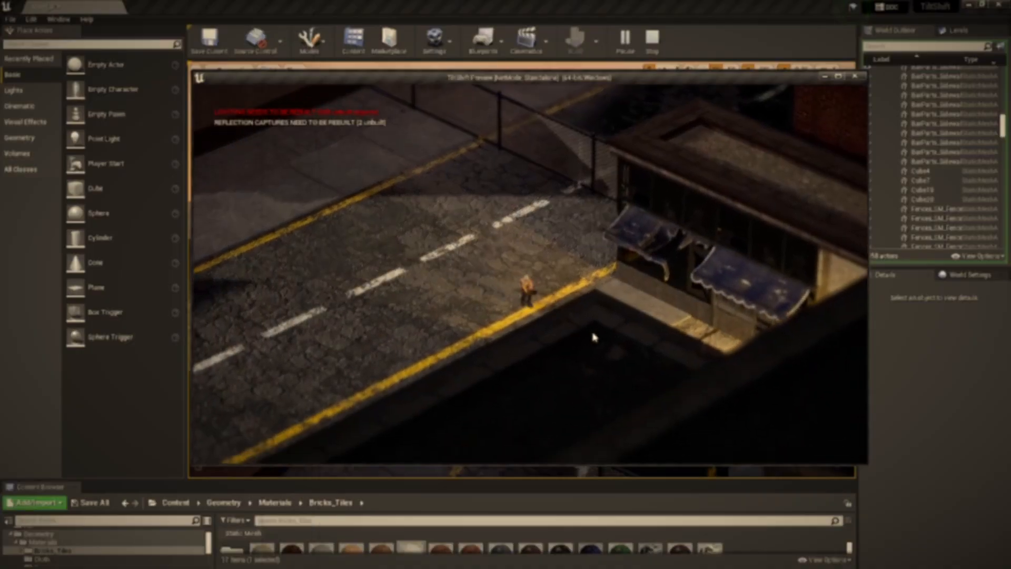
key("s")
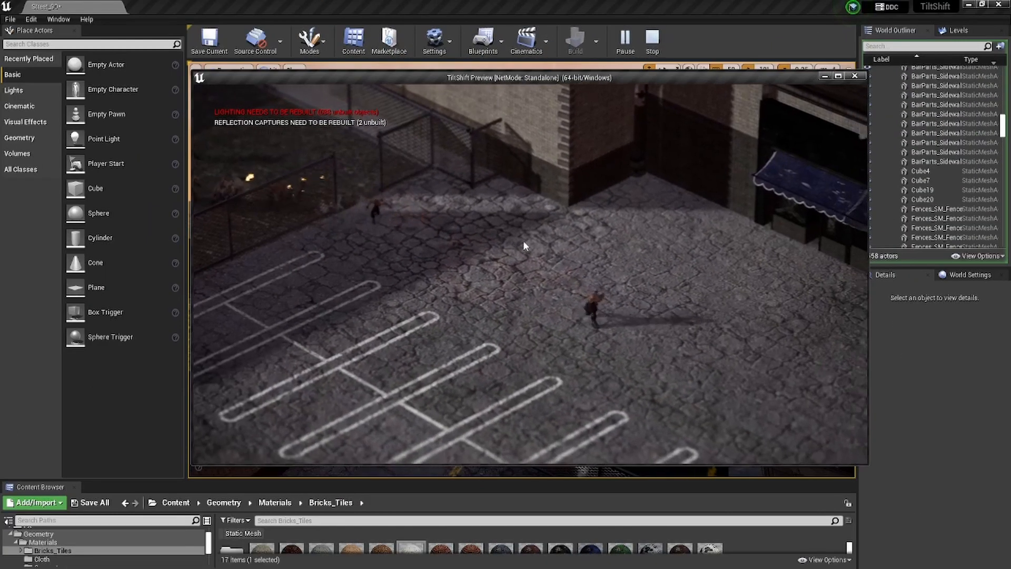
- Walk the character from the parking area along the sidewalk to the street fence and shoot down the road
key("d")
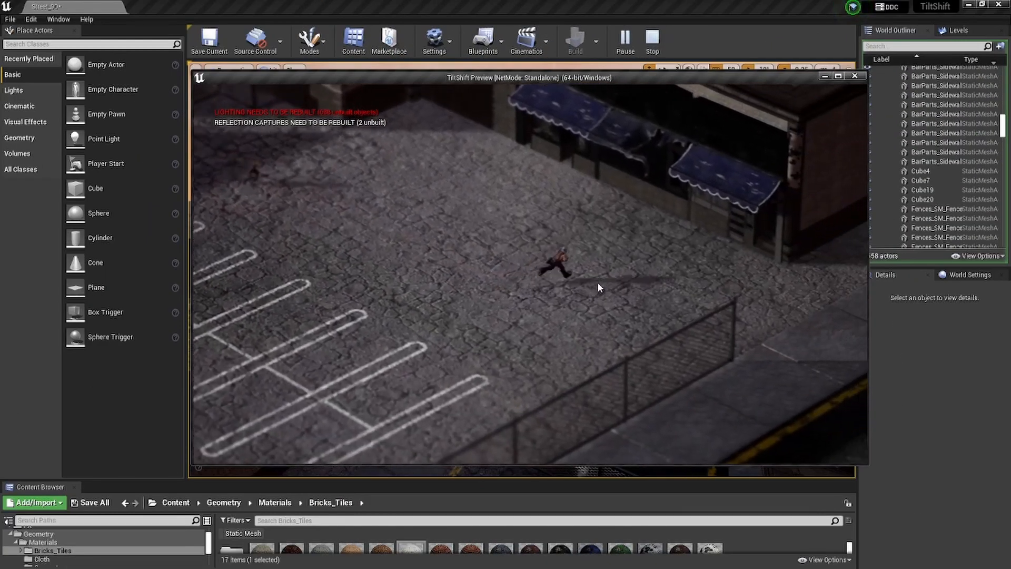
key("d")
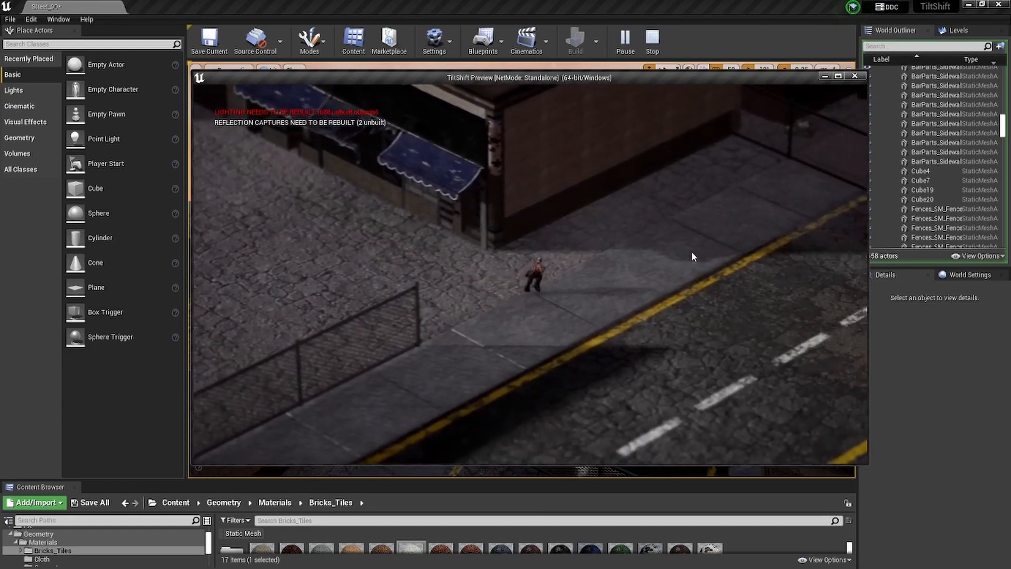
key("d")
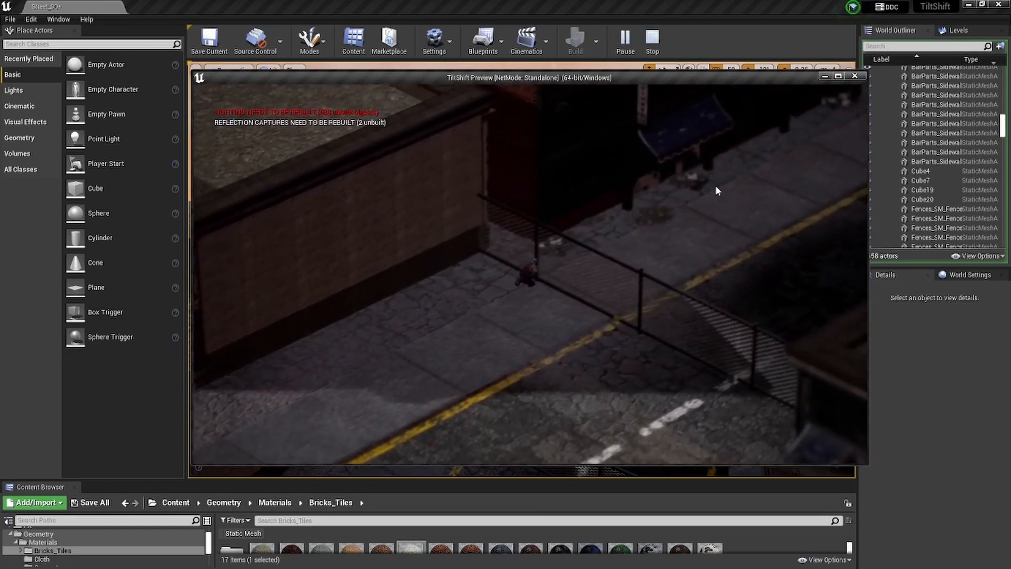
key("d")
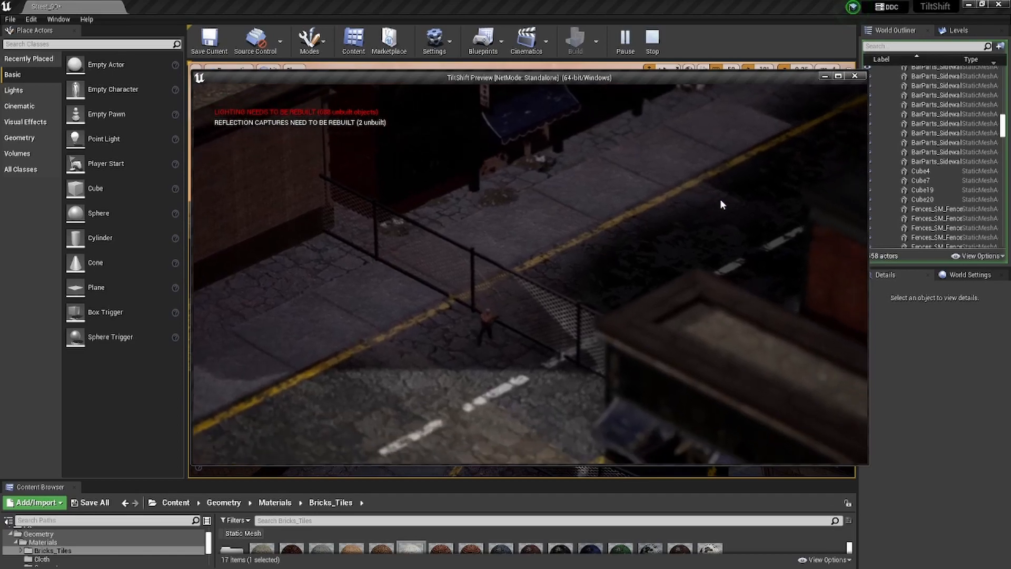
key("s")
left_click(750, 116)
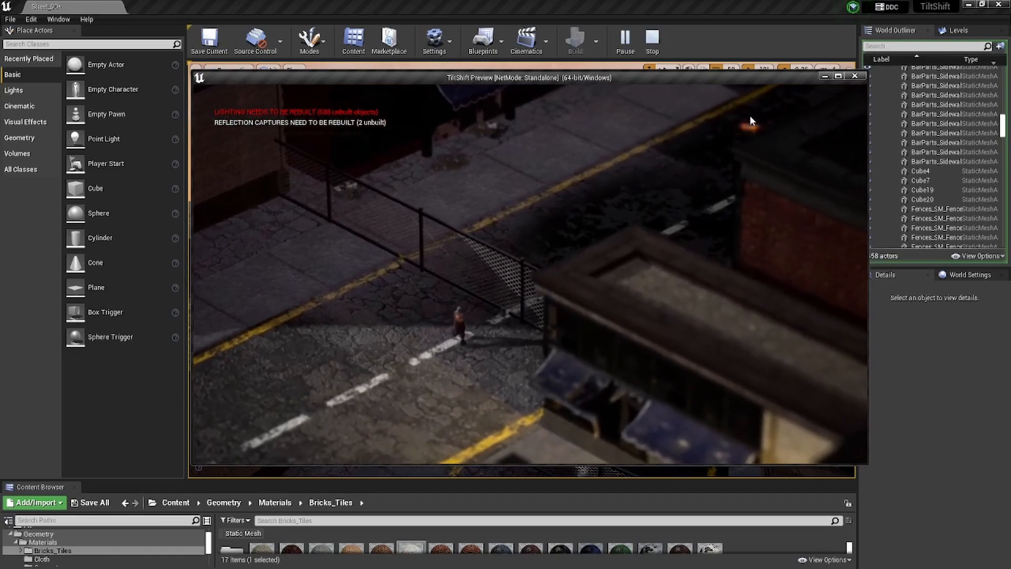